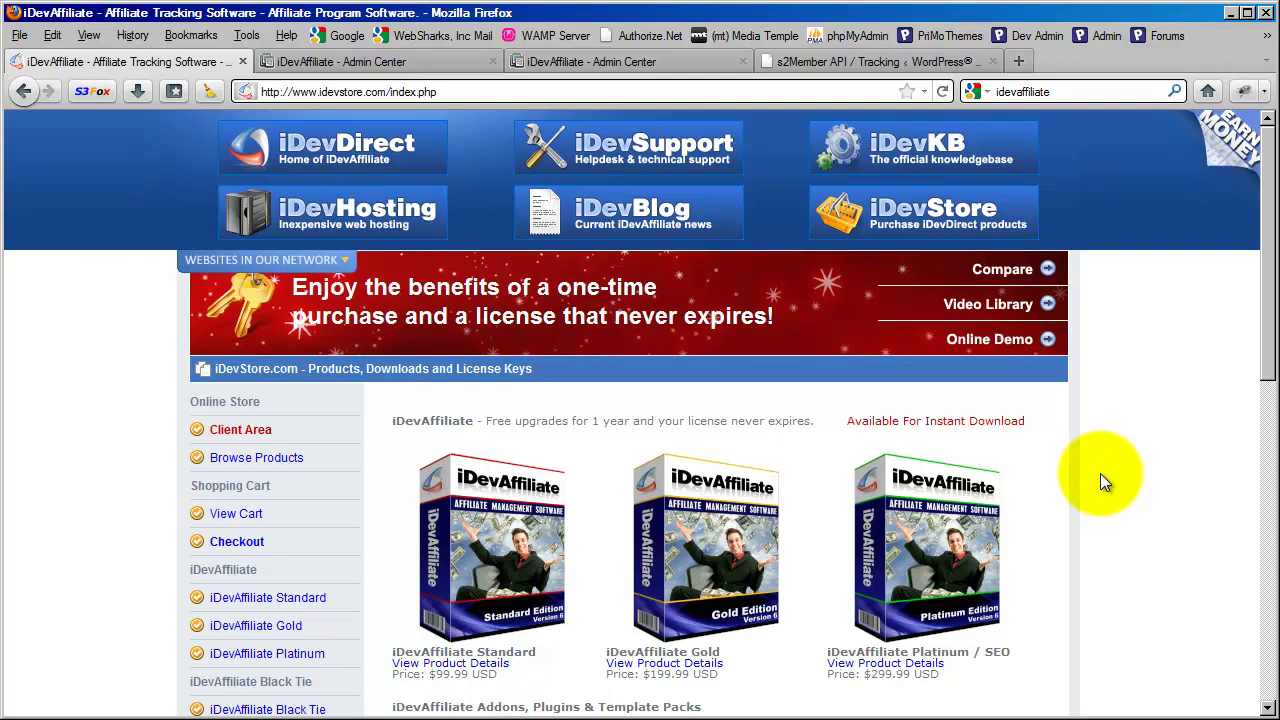
- Review the iDevAffiliate editions, add-ons and their prices on the iDevStore page
{"action": "left_click", "coordinate": [300, 259]}
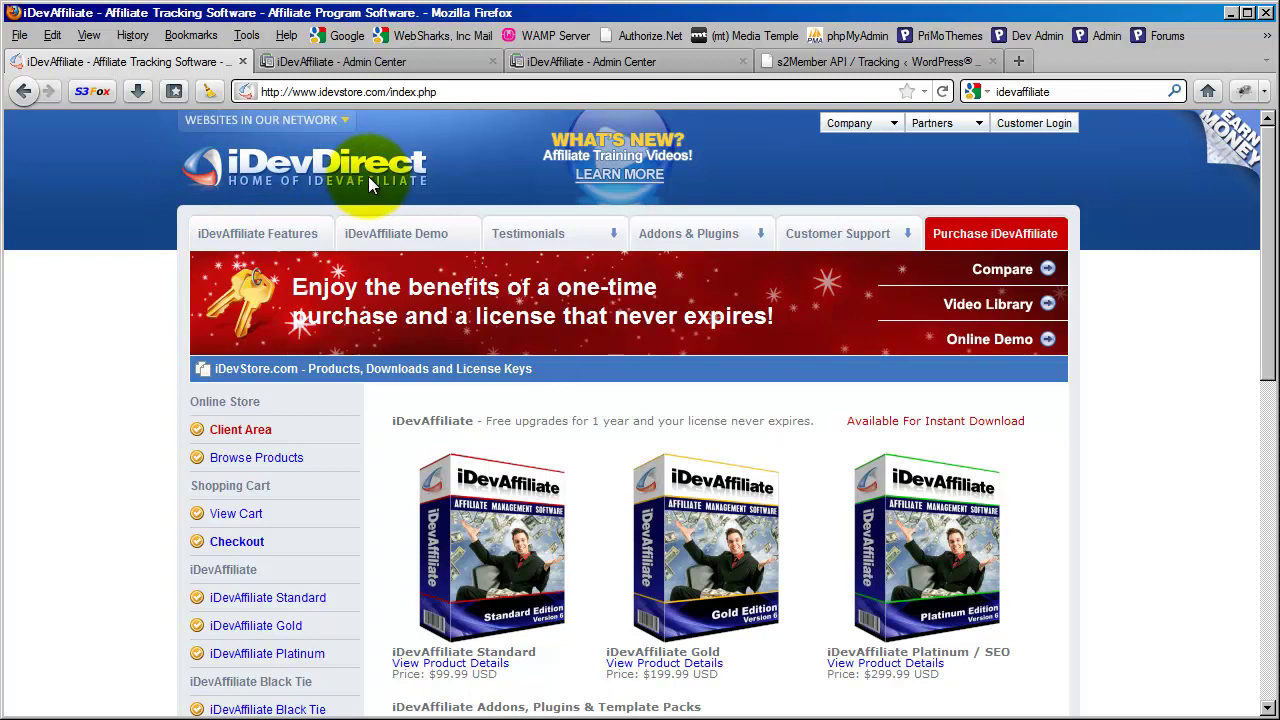
{"action": "mouse_move", "coordinate": [690, 231]}
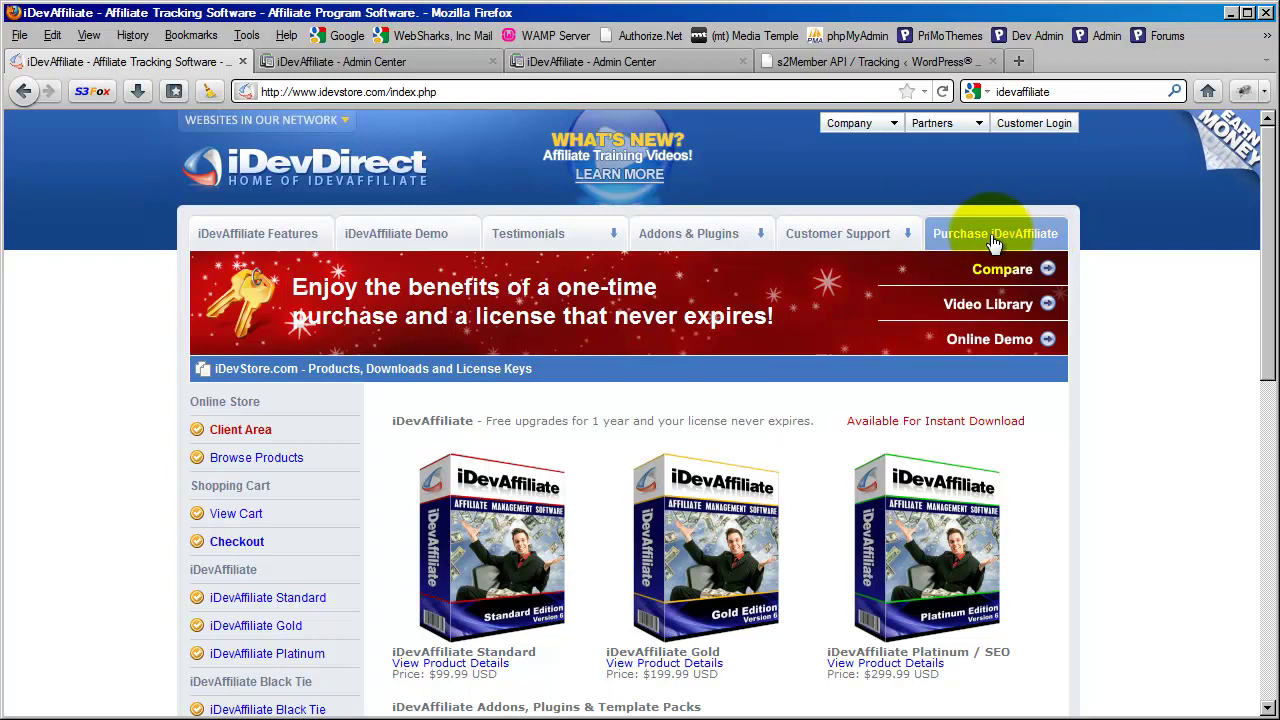
{"action": "scroll", "coordinate": [1115, 443], "scroll_direction": "down", "scroll_amount": 2}
{"action": "scroll", "coordinate": [1089, 464], "scroll_direction": "down", "scroll_amount": 2}
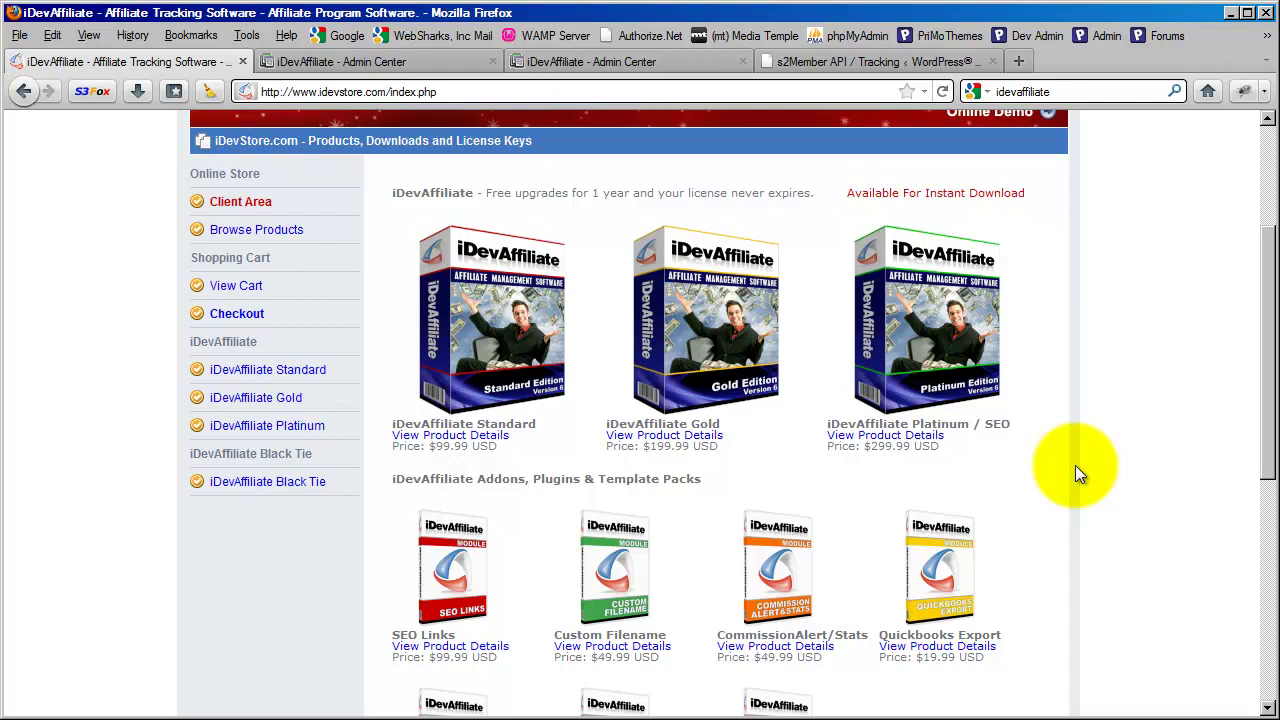
{"action": "scroll", "coordinate": [1075, 465], "scroll_direction": "up", "scroll_amount": 2}
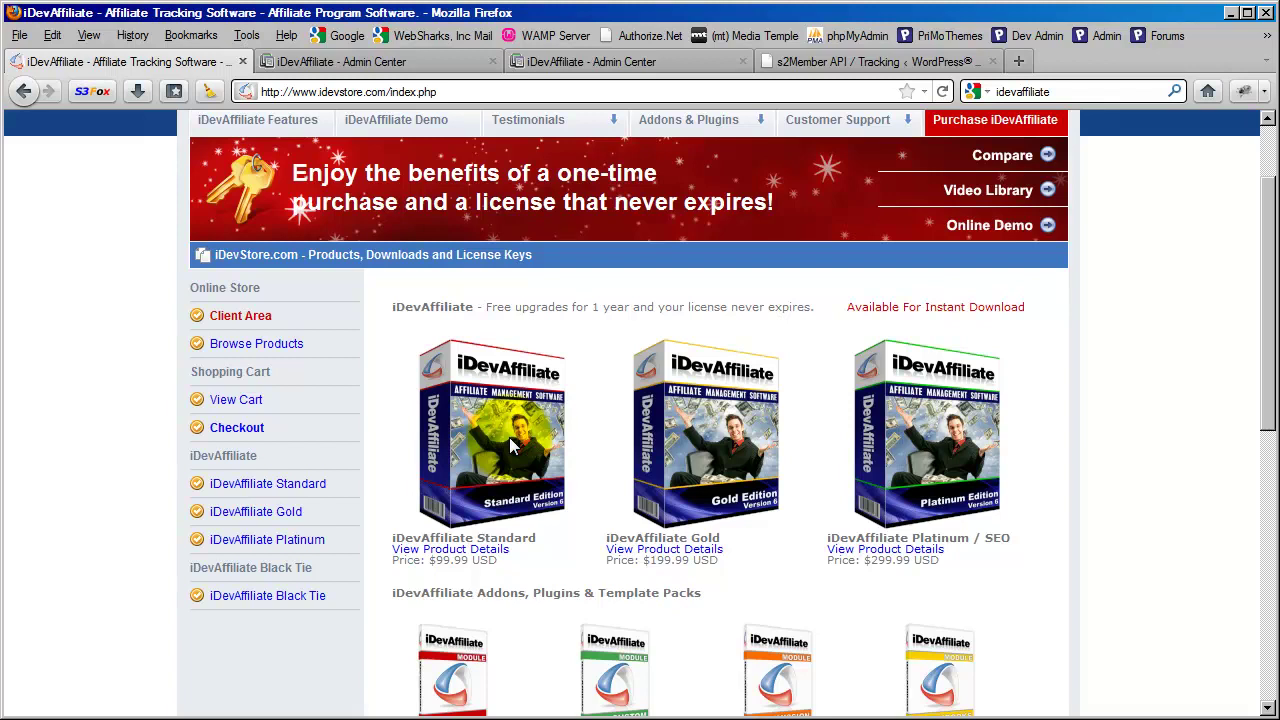
{"action": "scroll", "coordinate": [530, 445], "scroll_direction": "down", "scroll_amount": 2}
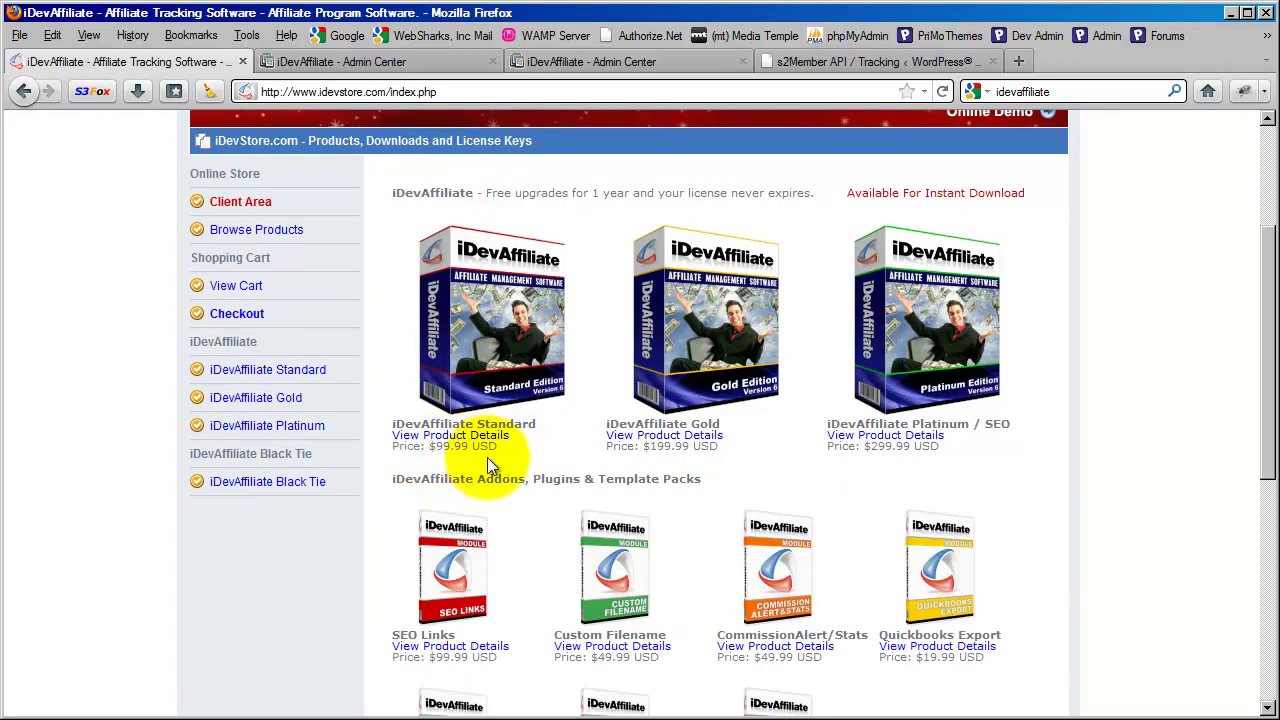
{"action": "scroll", "coordinate": [578, 486], "scroll_direction": "up", "scroll_amount": 2}
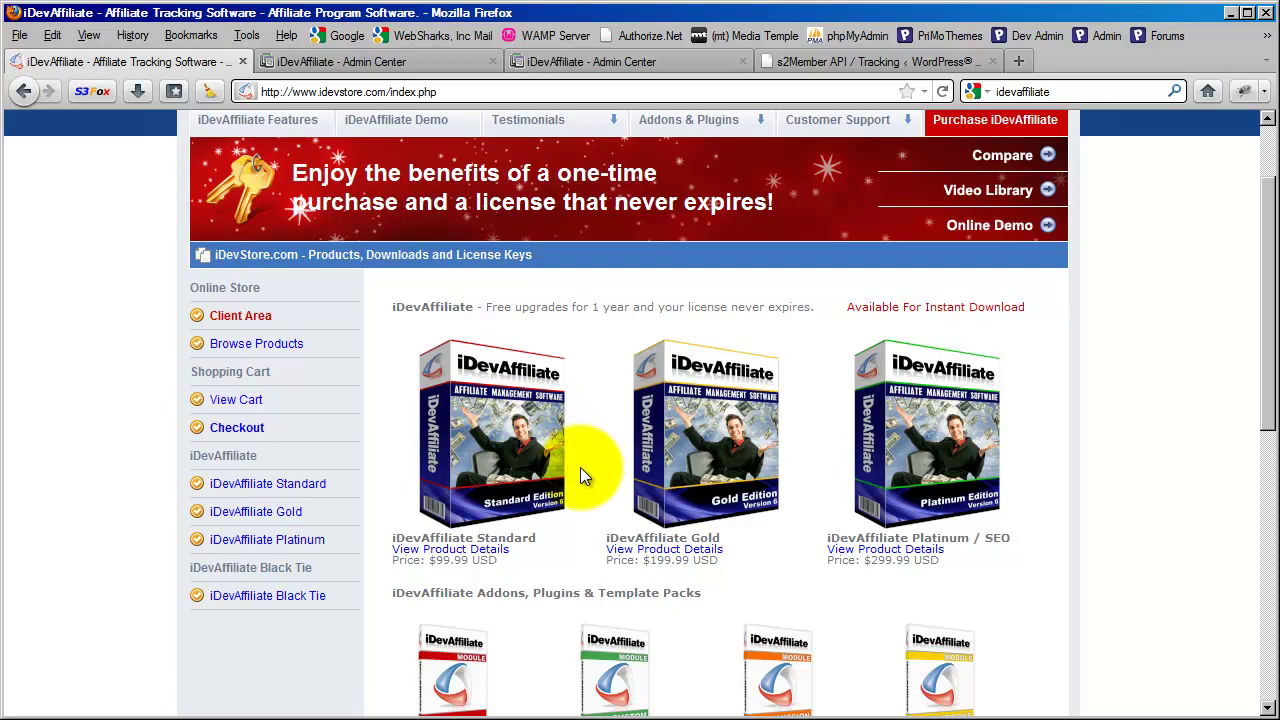
{"action": "scroll", "coordinate": [582, 463], "scroll_direction": "up", "scroll_amount": 2}
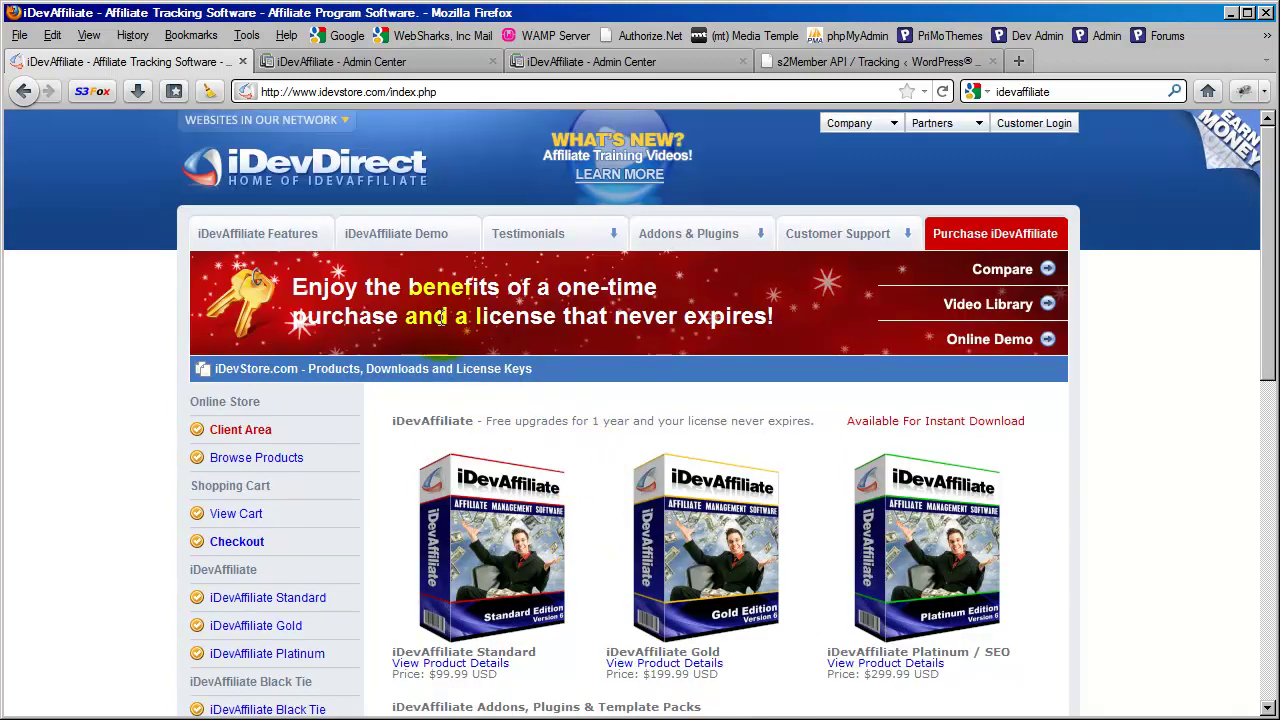
- Look through the iDevAffiliate Admin Center's setup, cart integration, general settings, template and add-on options
{"action": "left_click", "coordinate": [359, 62]}
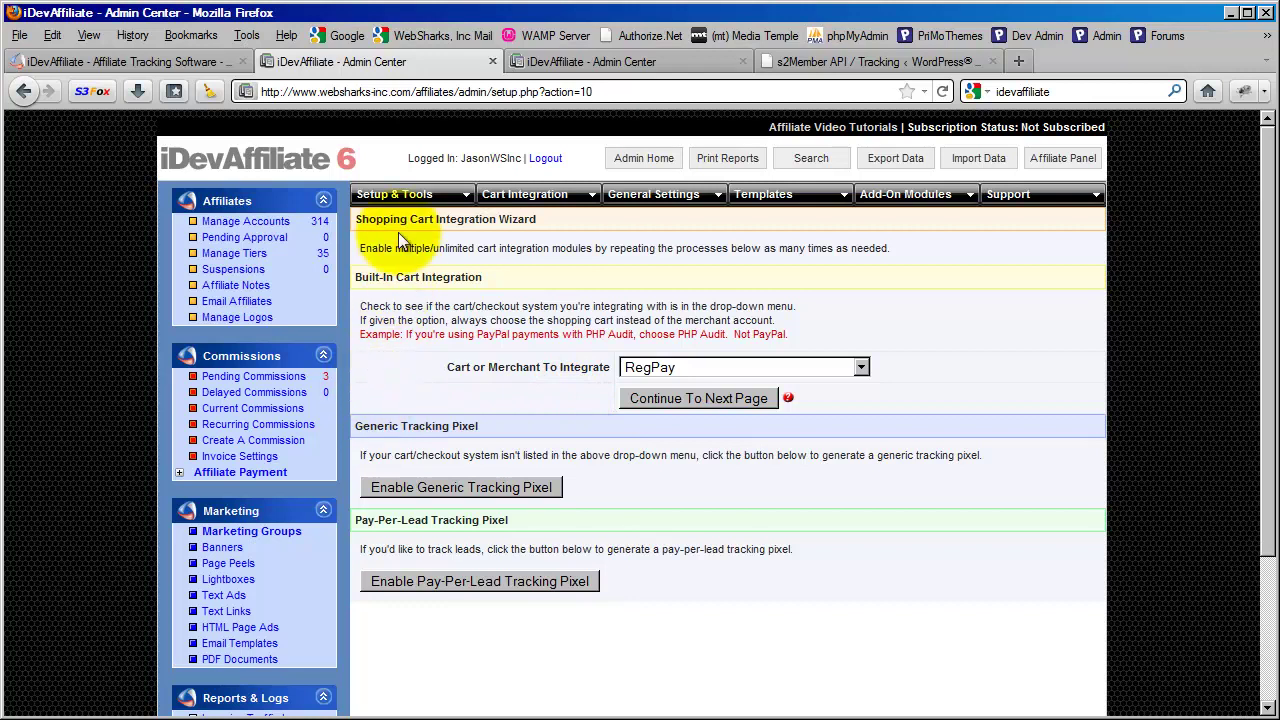
{"action": "mouse_move", "coordinate": [385, 196]}
{"action": "mouse_move", "coordinate": [422, 485]}
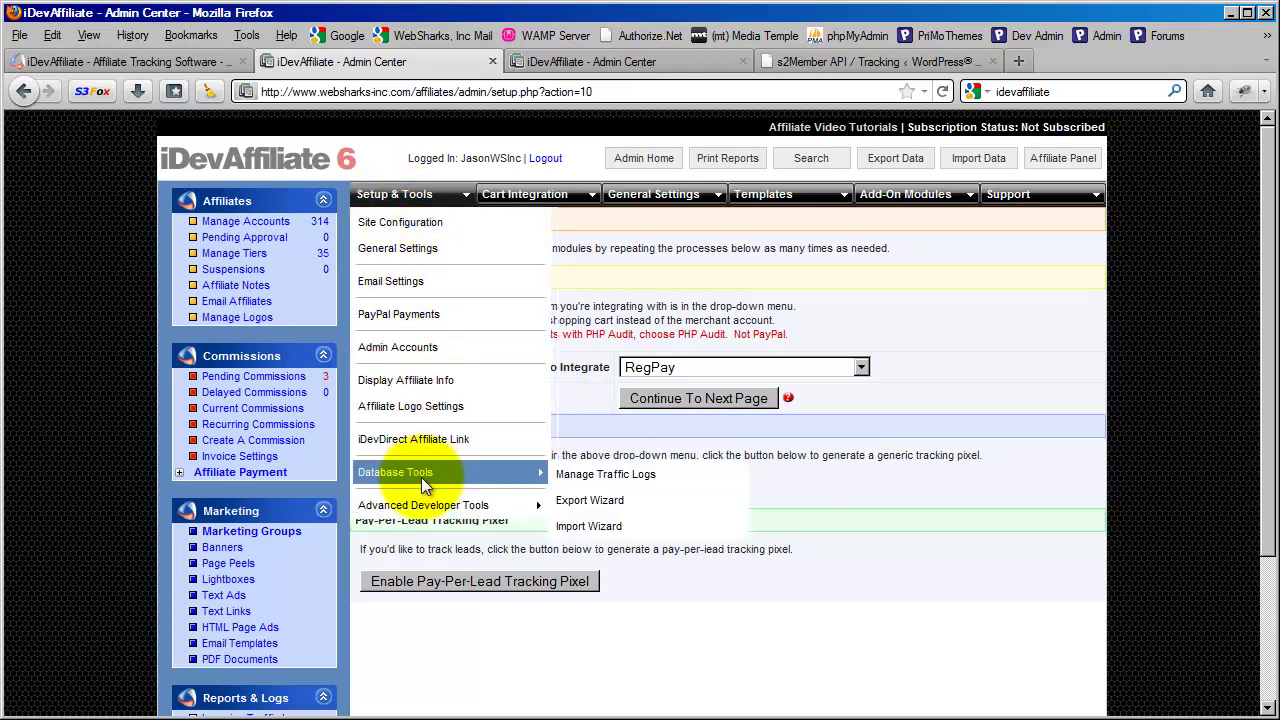
{"action": "mouse_move", "coordinate": [486, 506]}
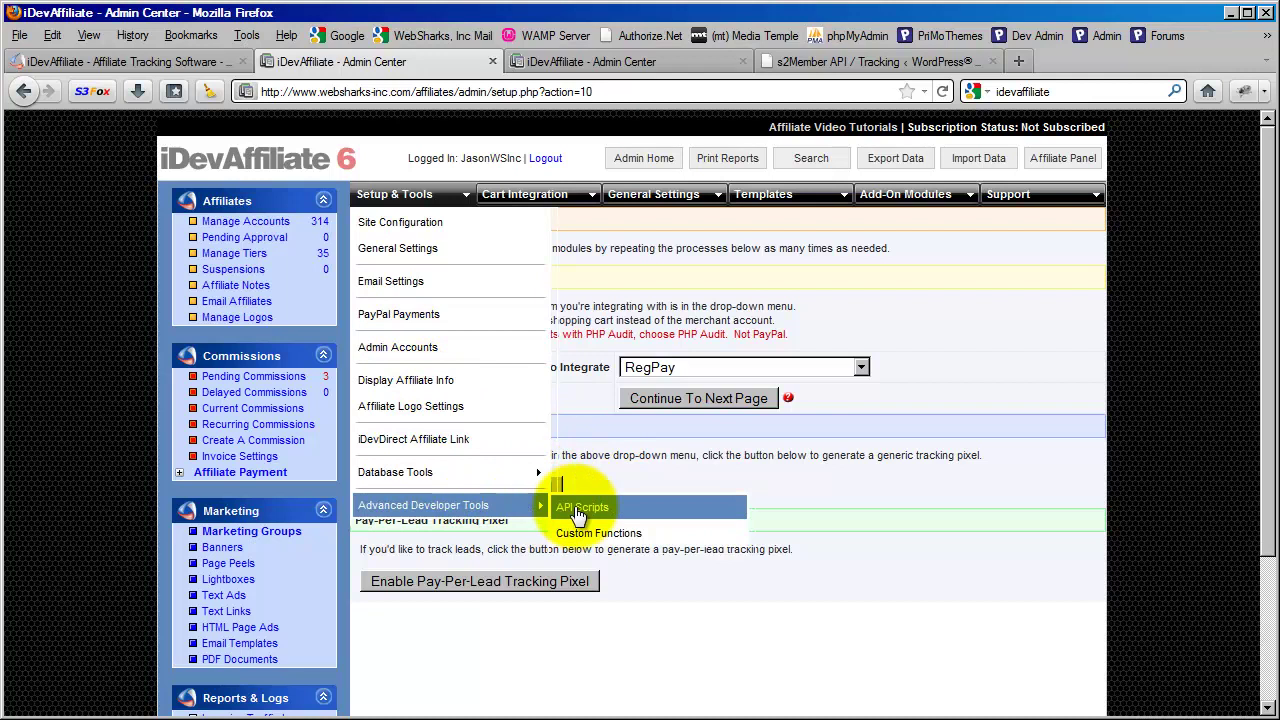
{"action": "mouse_move", "coordinate": [535, 194]}
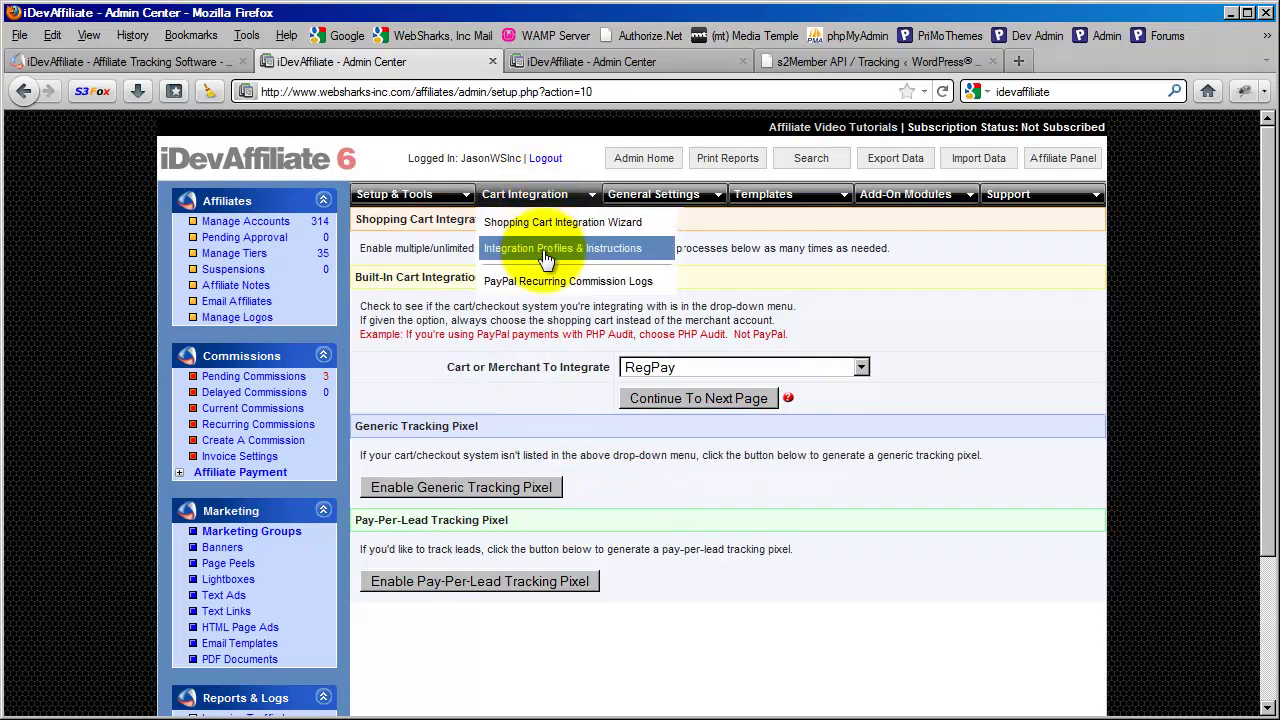
{"action": "mouse_move", "coordinate": [655, 196]}
{"action": "mouse_move", "coordinate": [688, 228]}
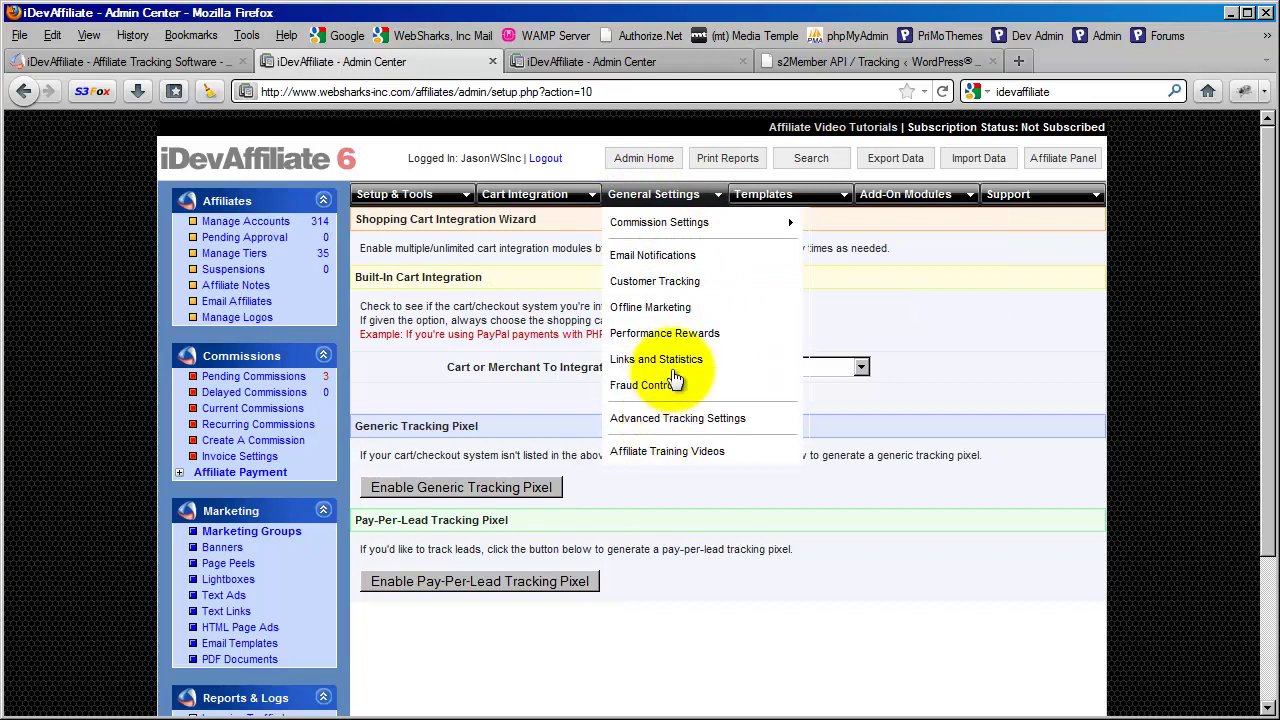
{"action": "mouse_move", "coordinate": [752, 190]}
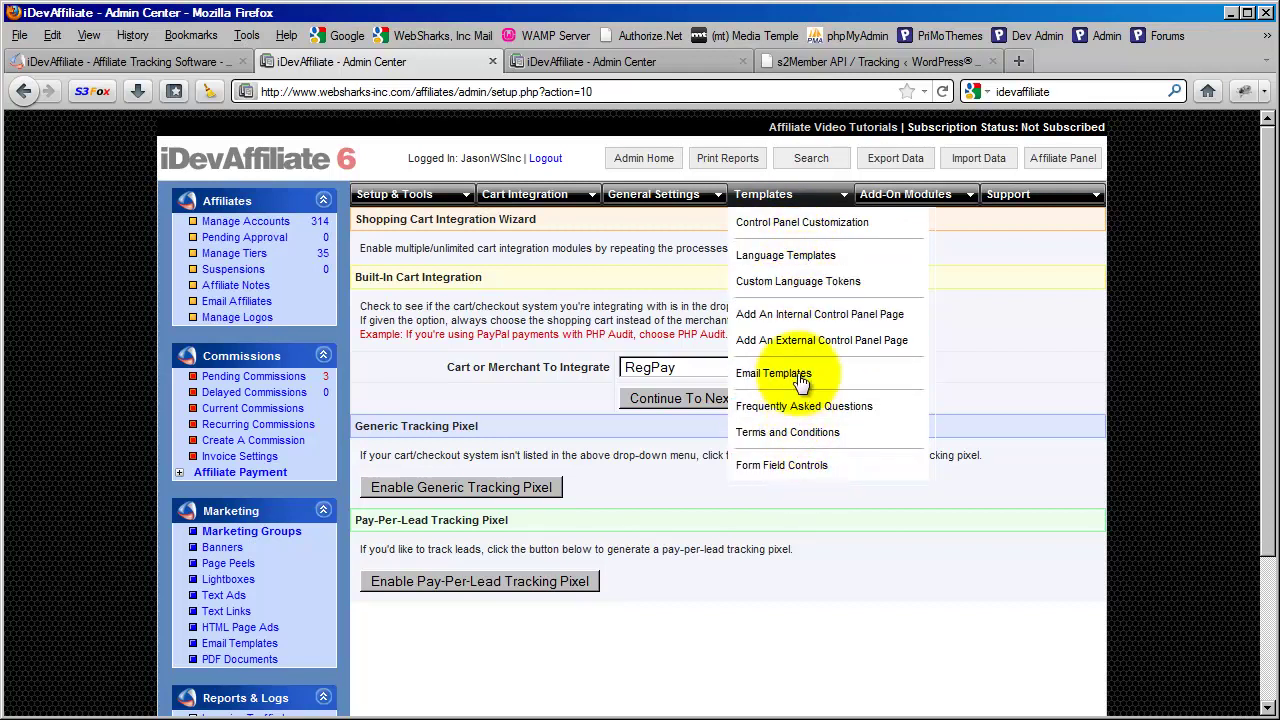
{"action": "mouse_move", "coordinate": [905, 194]}
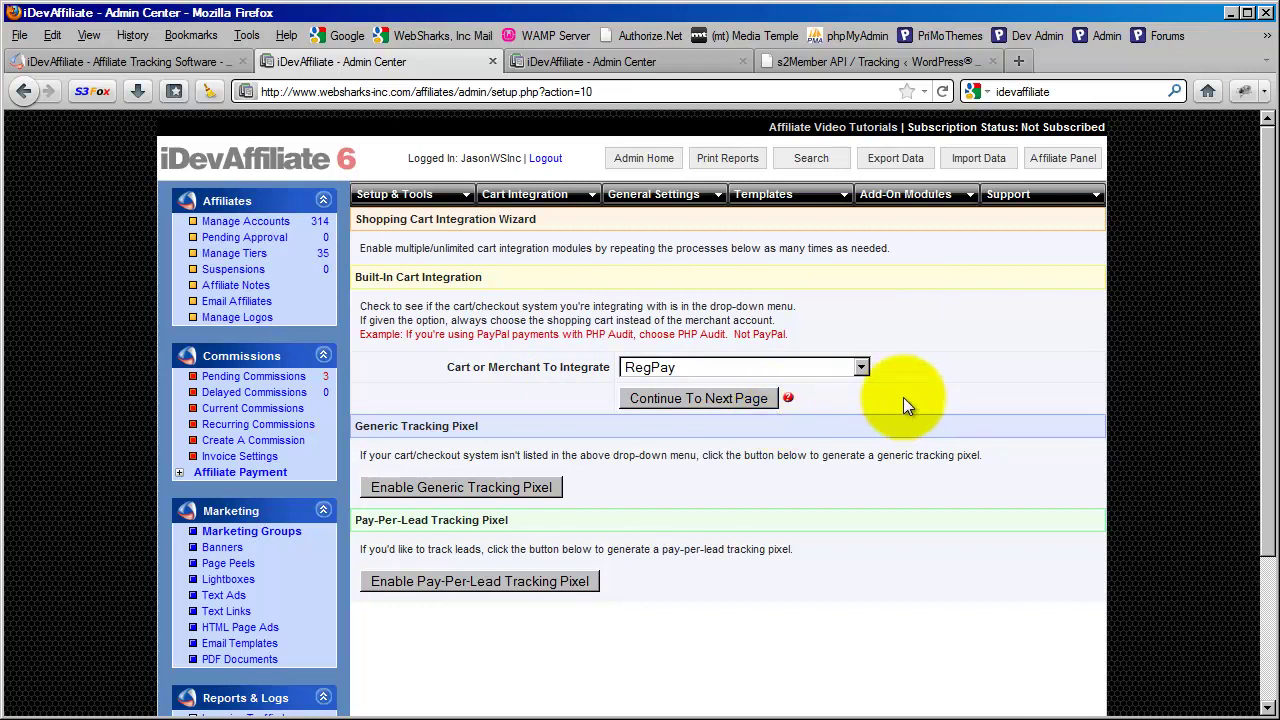
- Browse the built-in carts and merchants offered by the Shopping Cart Integration Wizard without changing the selection
{"action": "left_click", "coordinate": [813, 365]}
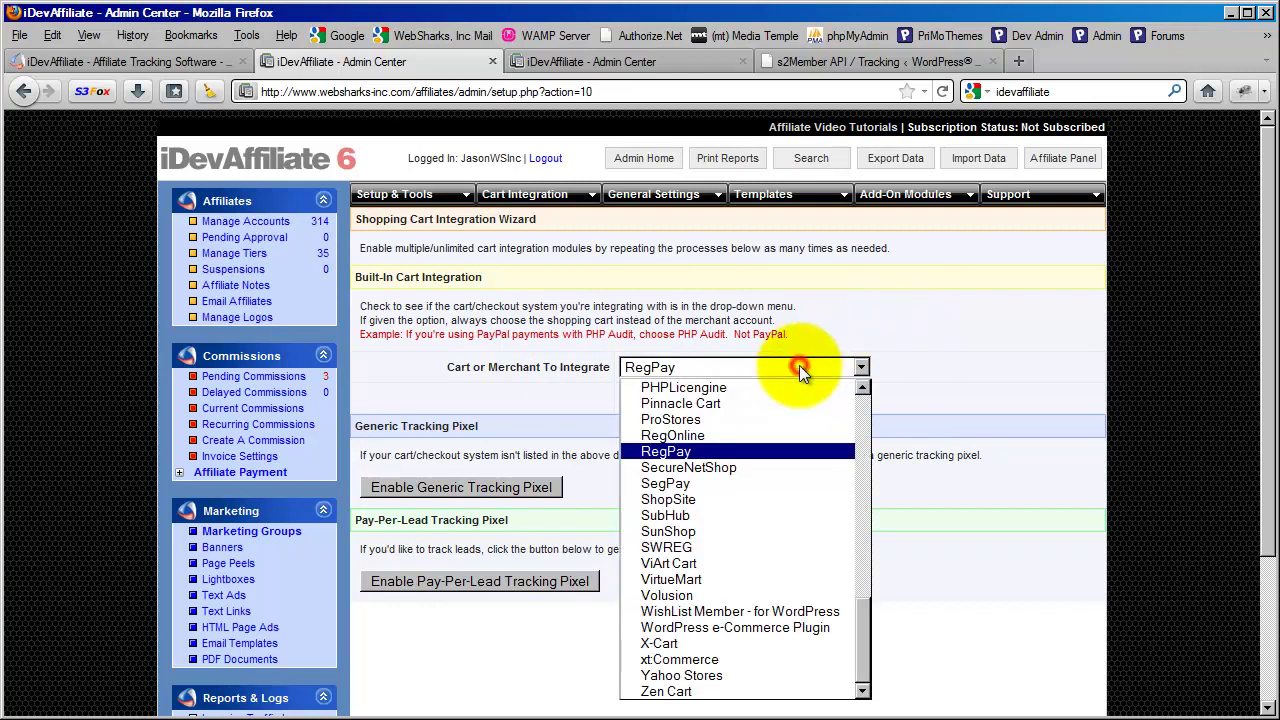
{"action": "scroll", "coordinate": [765, 518], "scroll_direction": "up", "scroll_amount": 8}
{"action": "scroll", "coordinate": [765, 518], "scroll_direction": "up", "scroll_amount": 5}
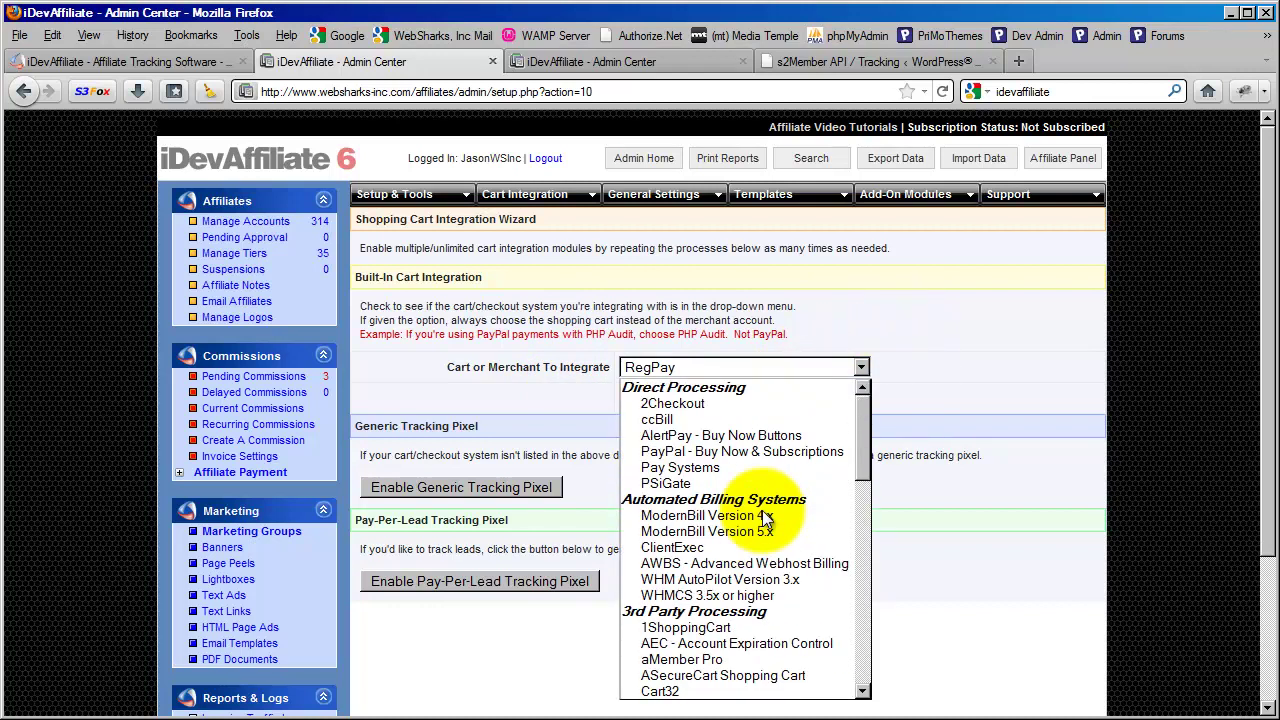
{"action": "left_click", "coordinate": [597, 391]}
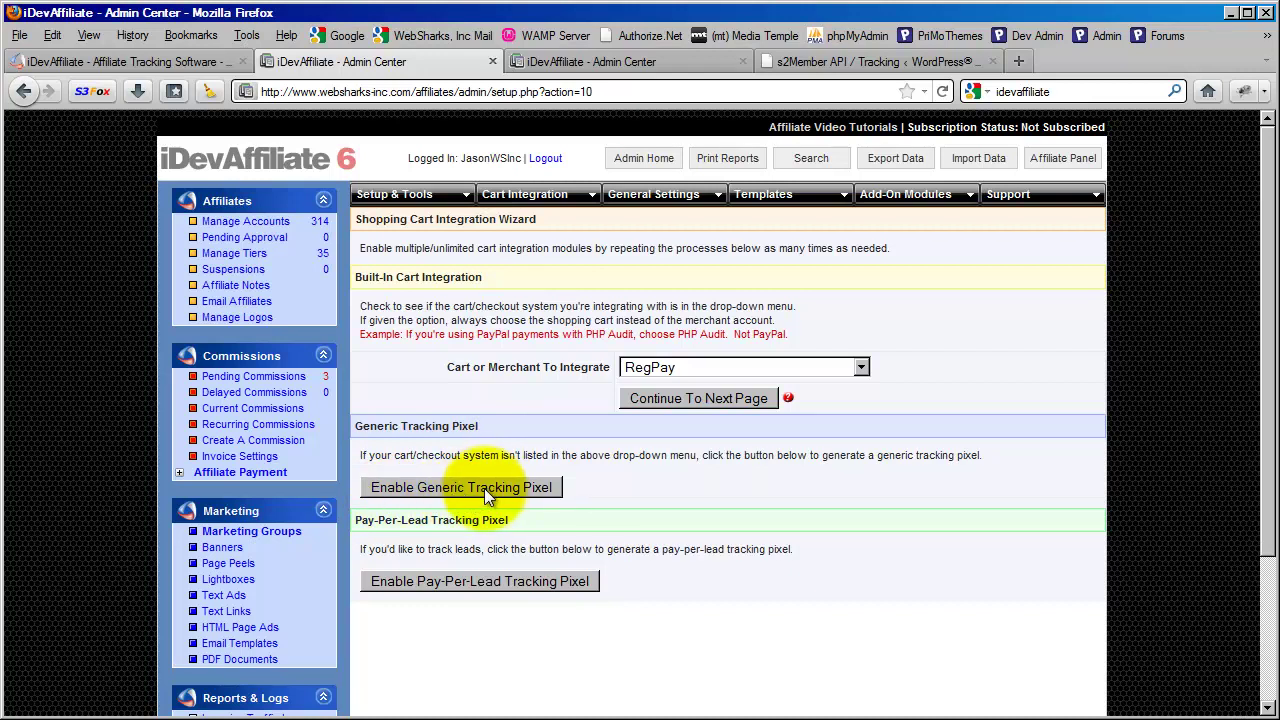
- Copy the Option 1 hidden image tag code from the Generic Tracking Pixel instructions
{"action": "left_click", "coordinate": [591, 62]}
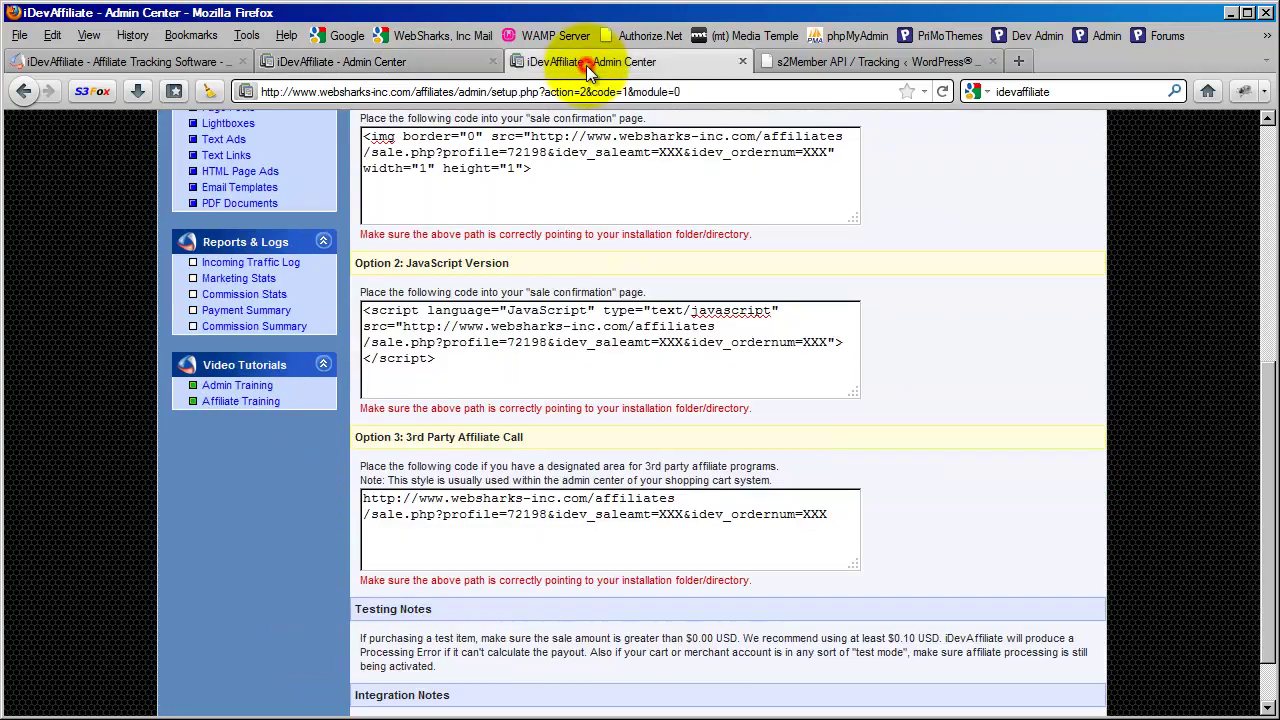
{"action": "scroll", "coordinate": [830, 345], "scroll_direction": "up", "scroll_amount": 10}
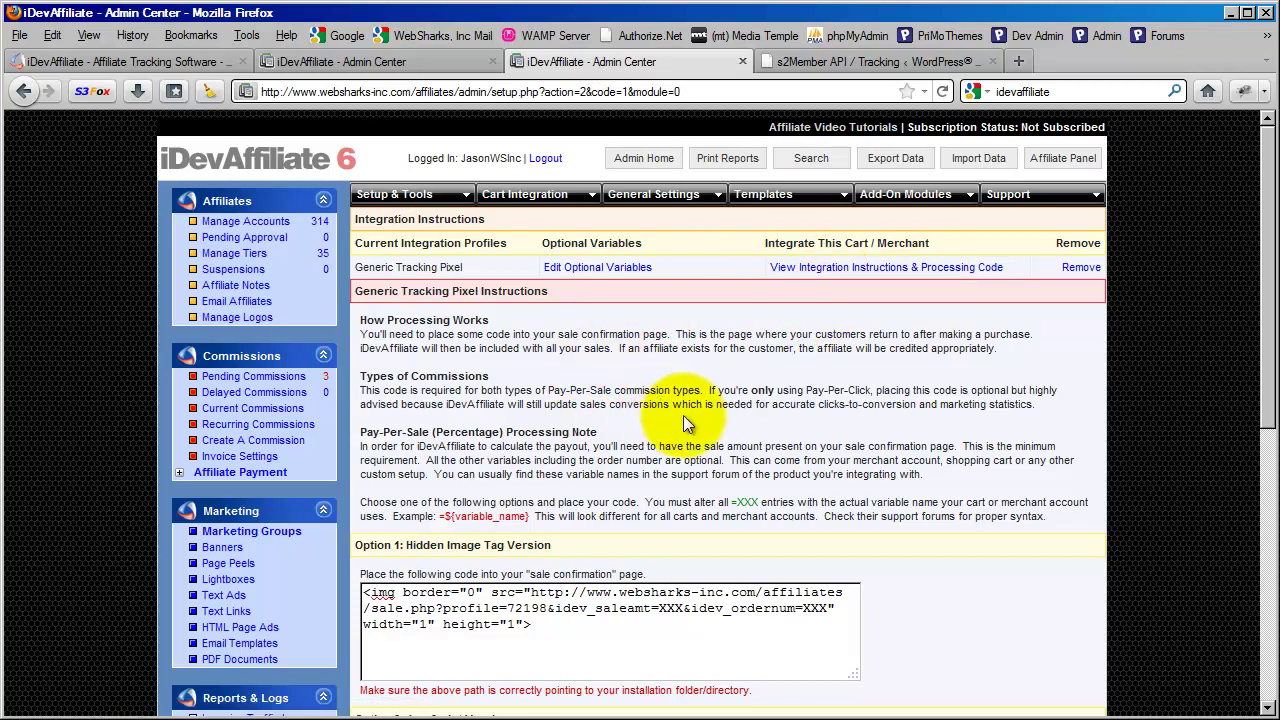
{"action": "scroll", "coordinate": [889, 449], "scroll_direction": "down", "scroll_amount": 5}
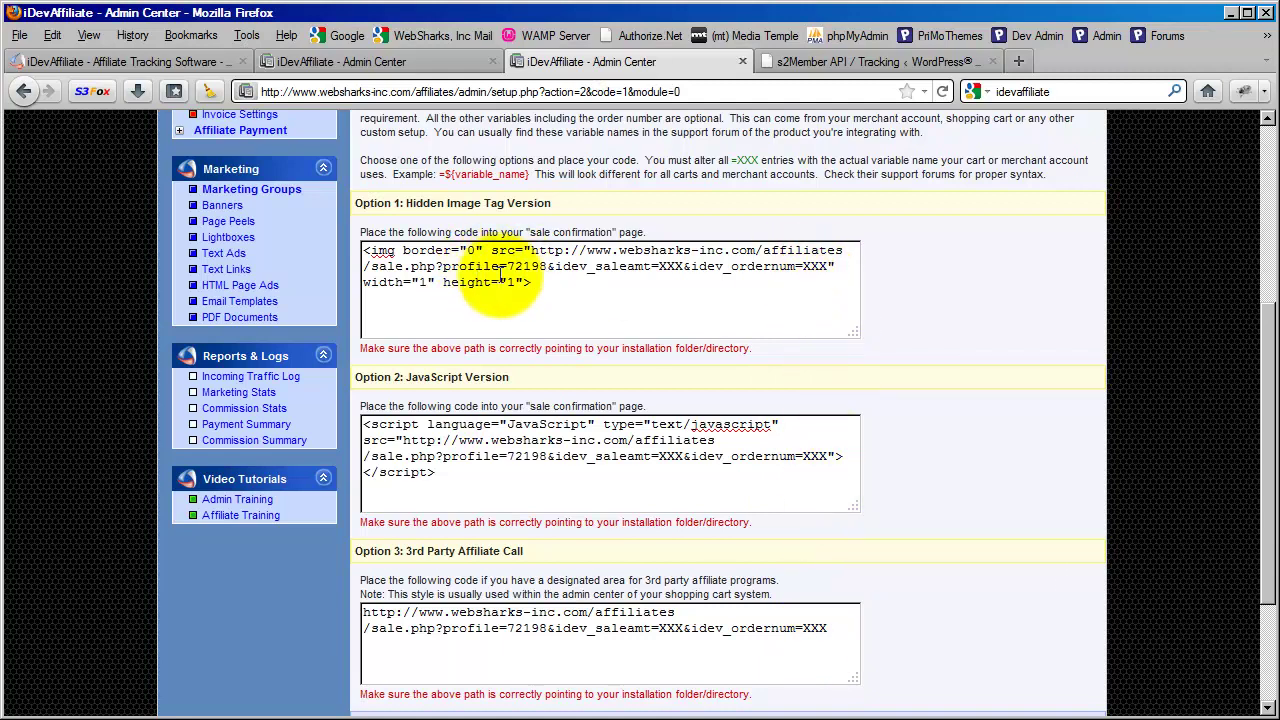
{"action": "left_click_drag", "start_coordinate": [531, 283], "coordinate": [350, 255]}
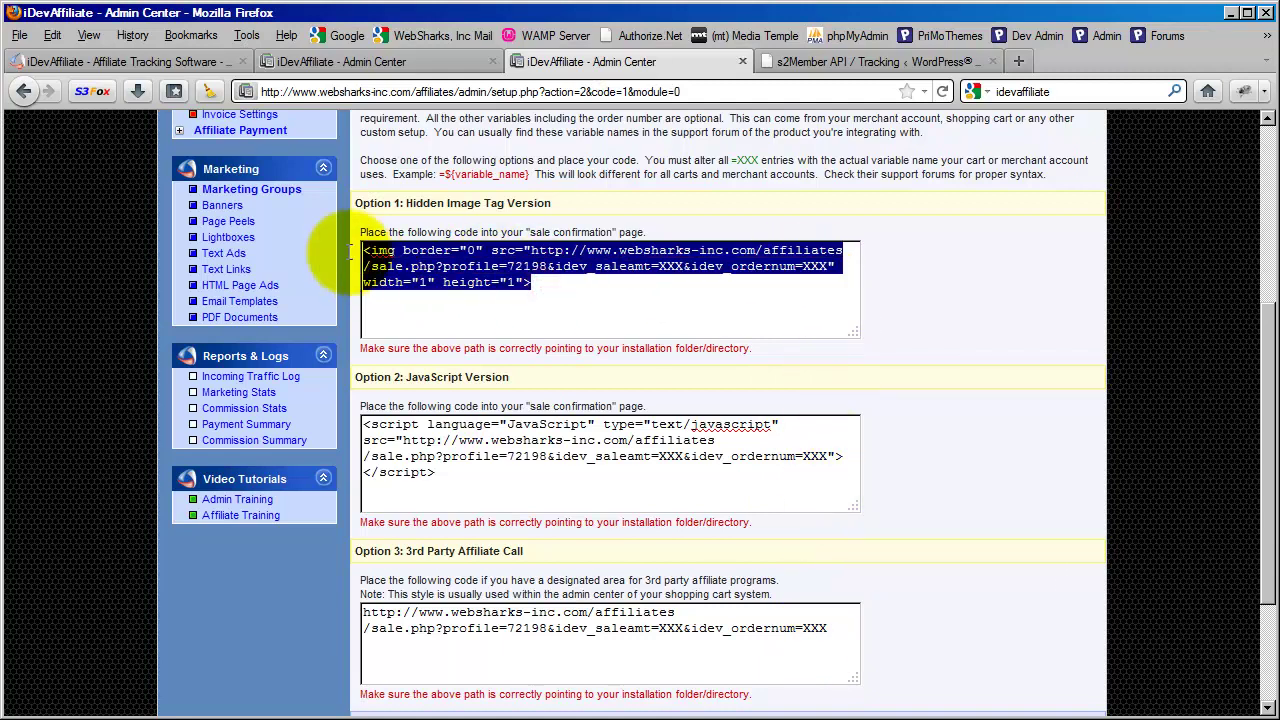
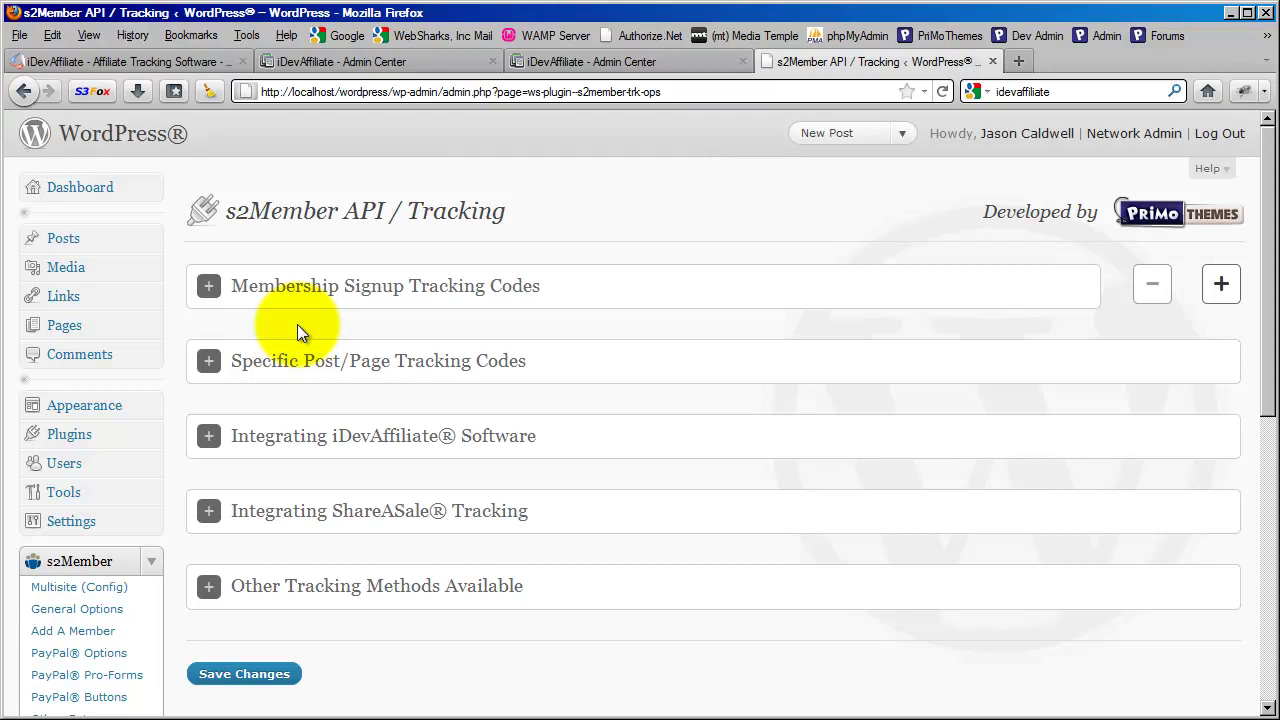
- Open the s2Member API / Tracking page in the WordPress admin and look over its sections
{"action": "scroll", "coordinate": [297, 332], "scroll_direction": "down", "scroll_amount": 3}
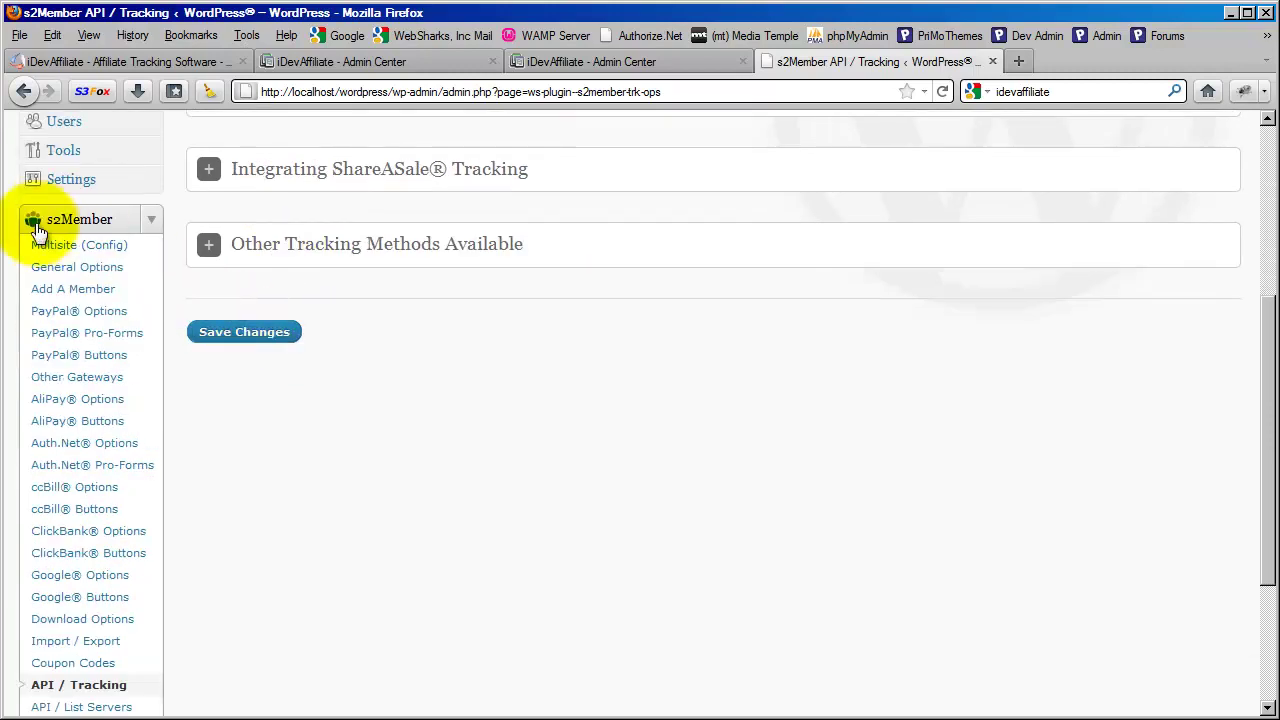
{"action": "scroll", "coordinate": [157, 366], "scroll_direction": "down", "scroll_amount": 3}
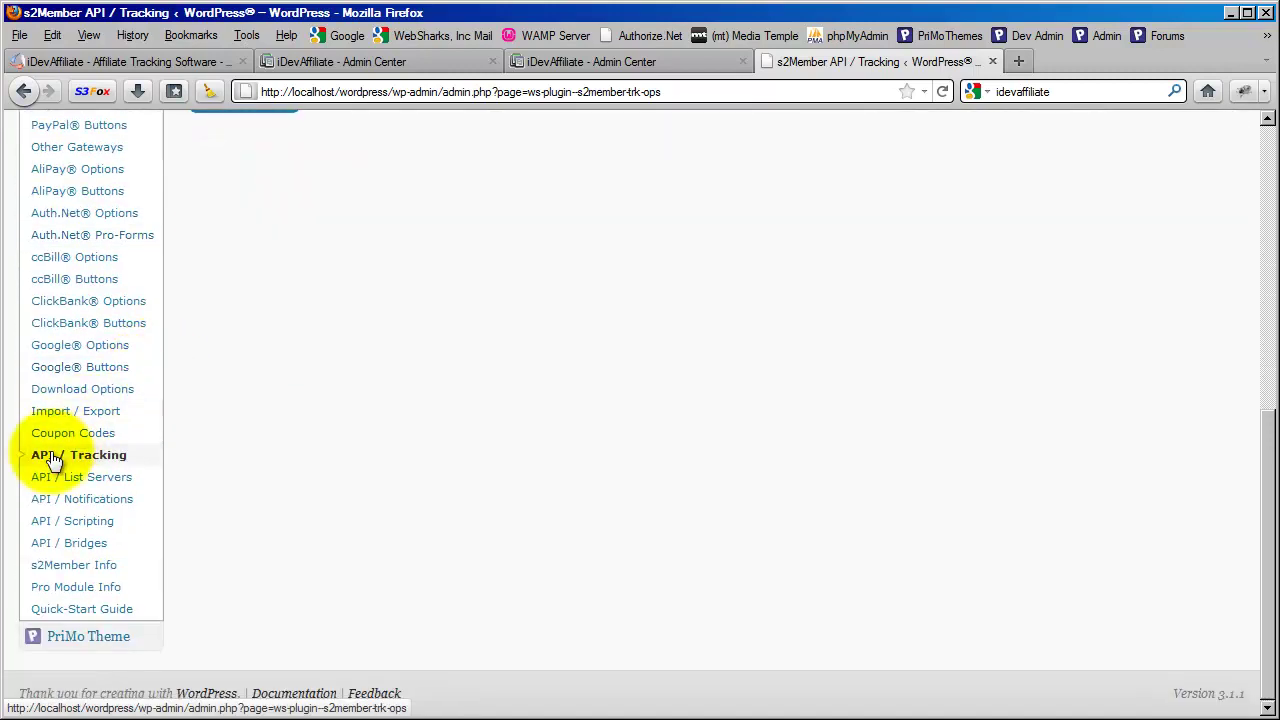
{"action": "left_click", "coordinate": [101, 457]}
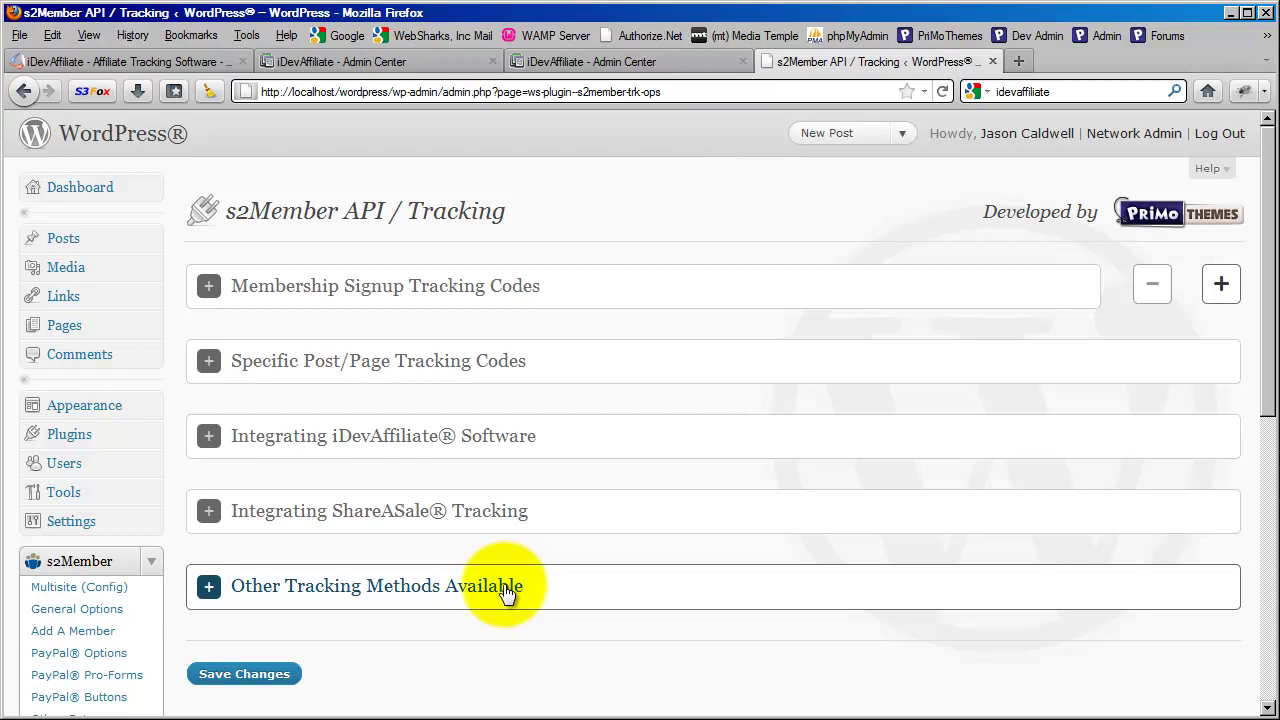
{"action": "scroll", "coordinate": [495, 594], "scroll_direction": "down", "scroll_amount": 8}
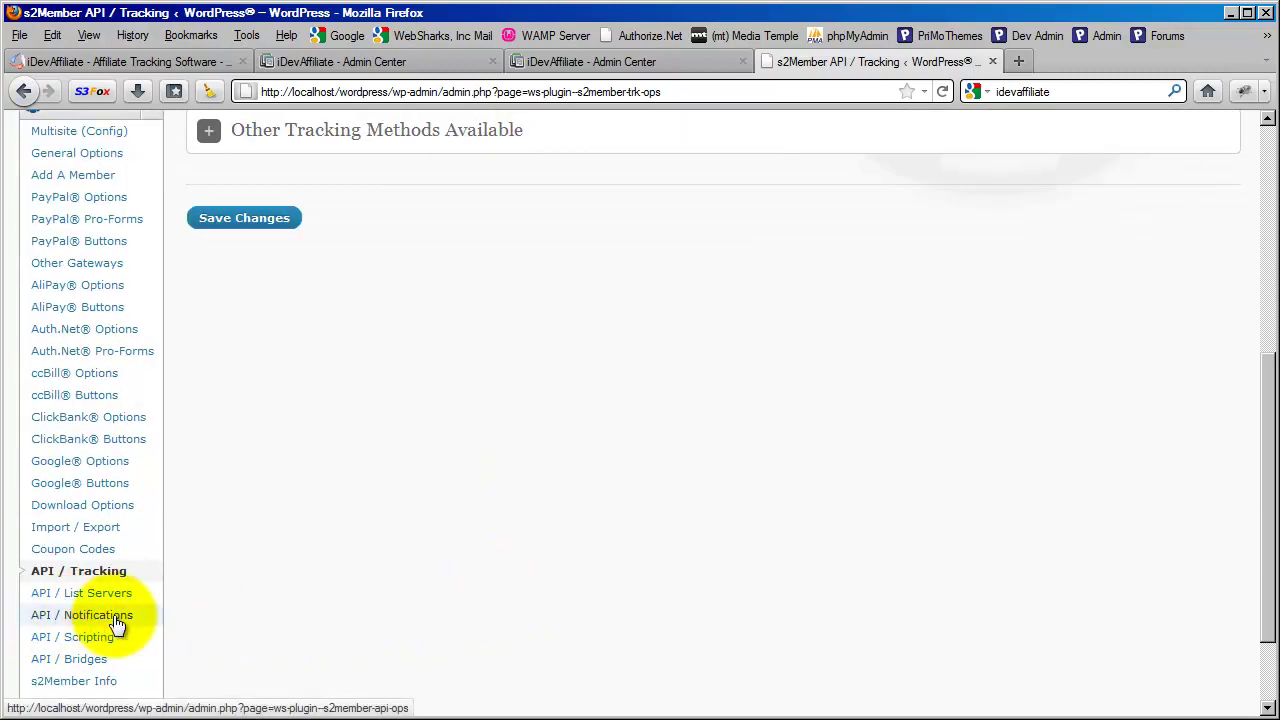
{"action": "scroll", "coordinate": [420, 572], "scroll_direction": "up", "scroll_amount": 8}
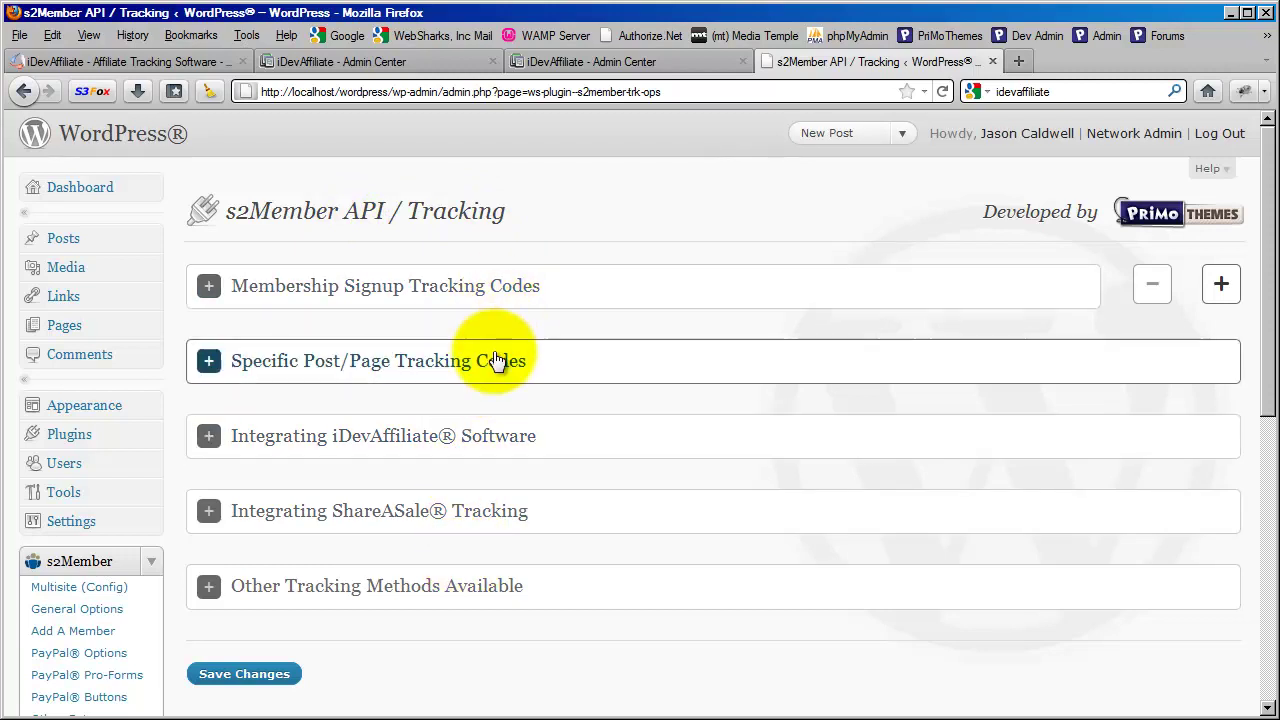
- Read the Membership Signup Tracking Codes section's explanation and collapse the section again
{"action": "left_click", "coordinate": [473, 300]}
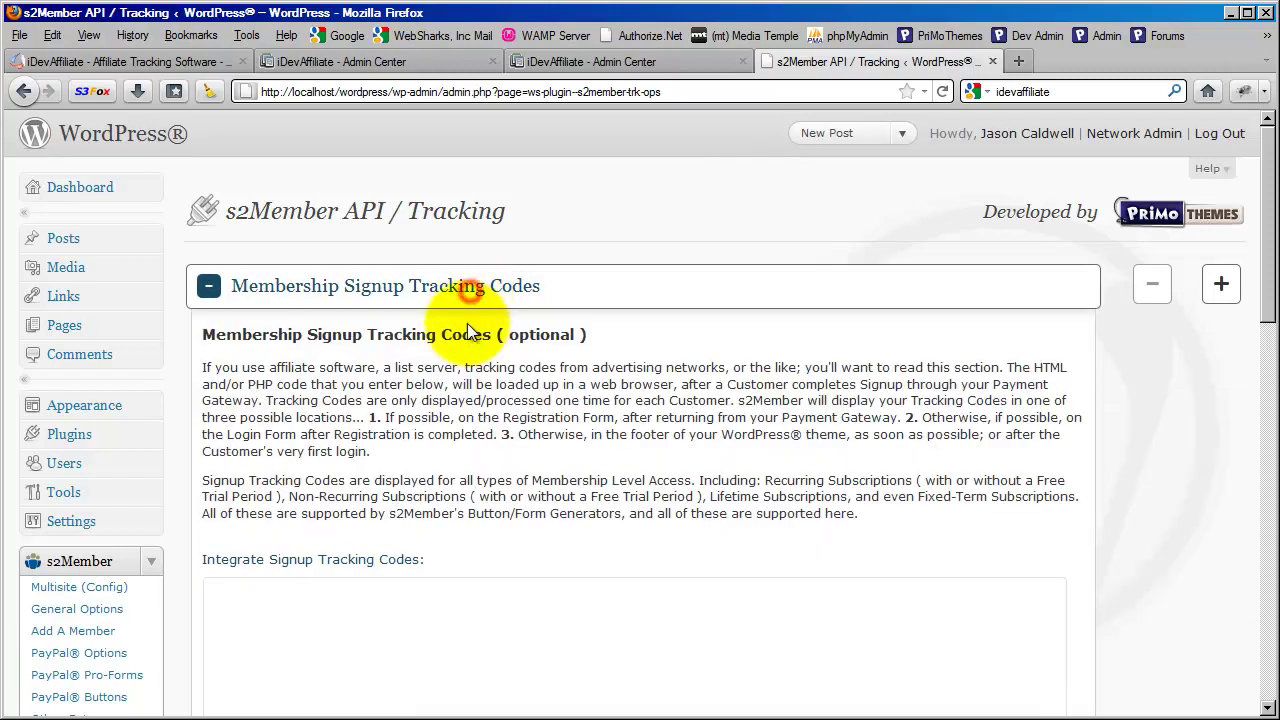
{"action": "scroll", "coordinate": [469, 320], "scroll_direction": "down", "scroll_amount": 2}
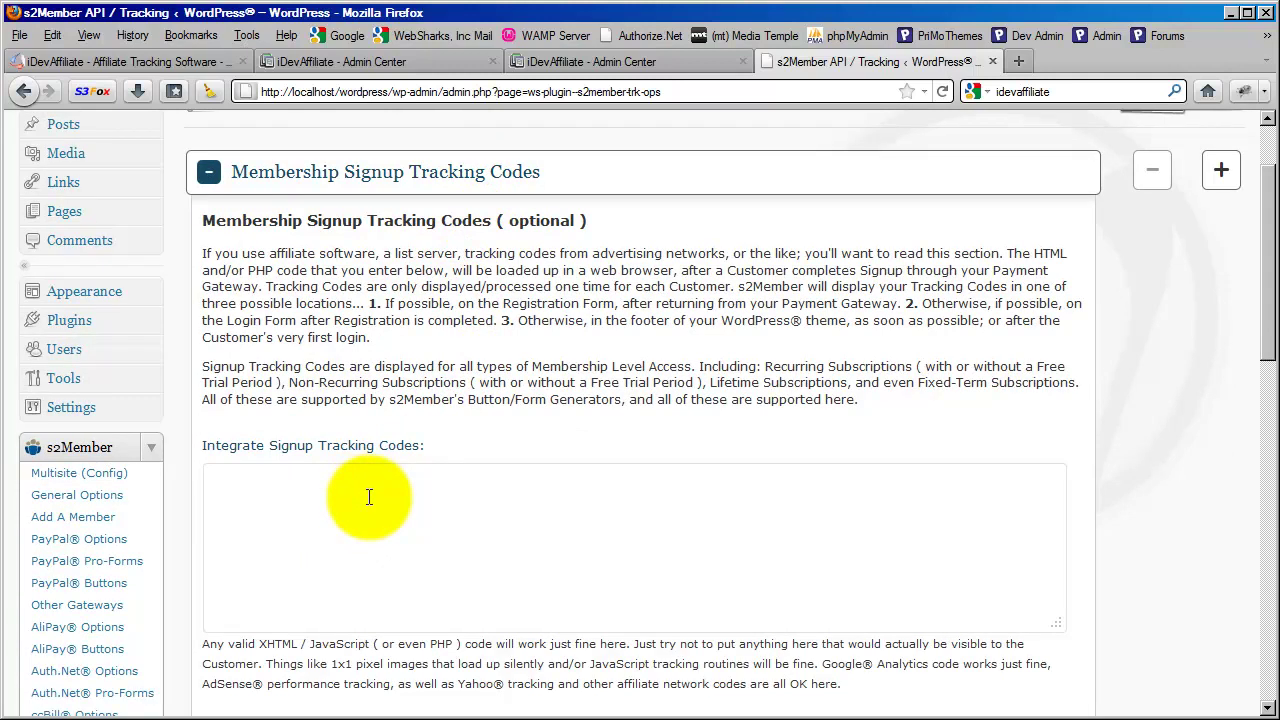
{"action": "scroll", "coordinate": [409, 517], "scroll_direction": "up", "scroll_amount": 2}
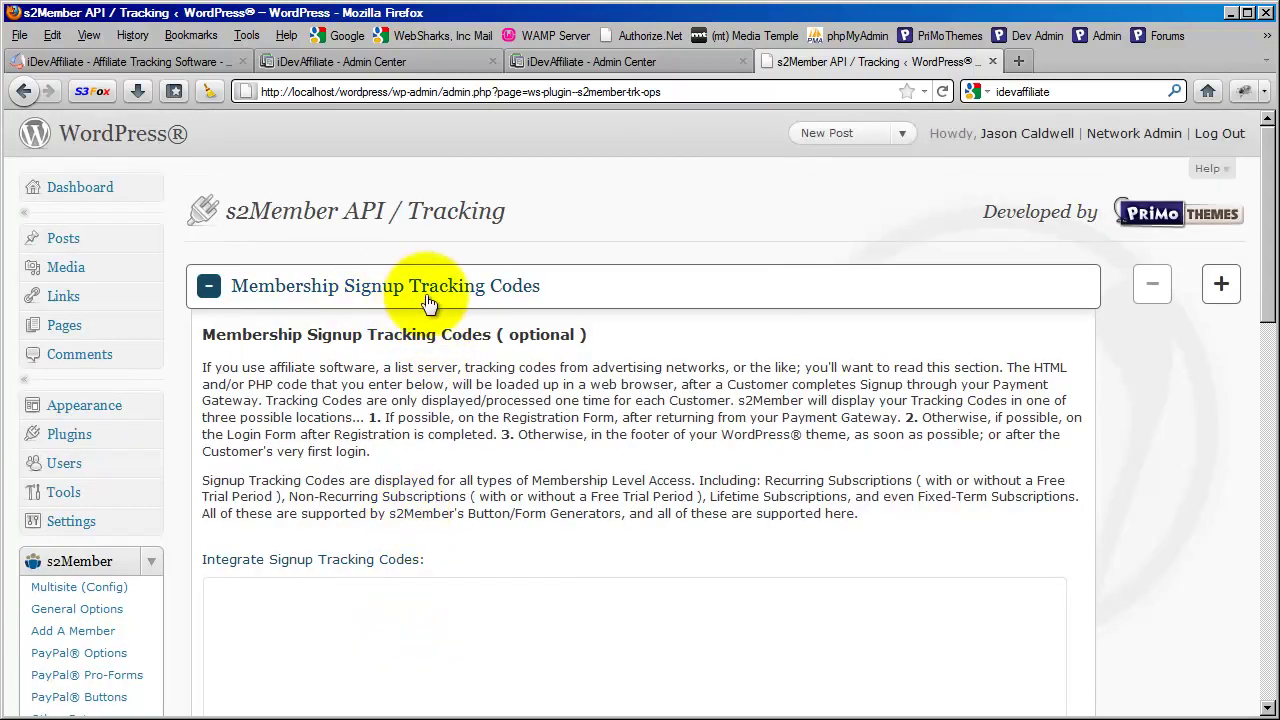
{"action": "left_click", "coordinate": [428, 300]}
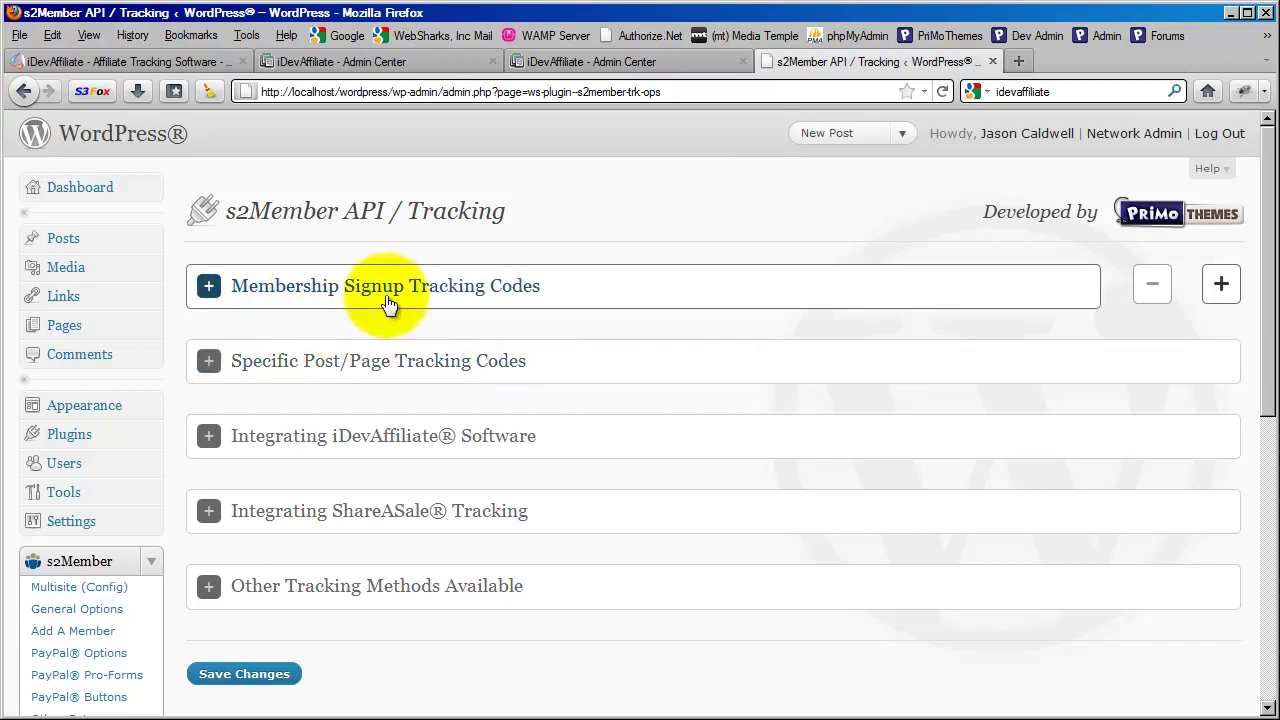
- Paste the copied iDevAffiliate image tag code as the signup tracking code under Membership Signup Tracking Codes
{"action": "left_click", "coordinate": [534, 291]}
{"action": "scroll", "coordinate": [524, 396], "scroll_direction": "down", "scroll_amount": 3}
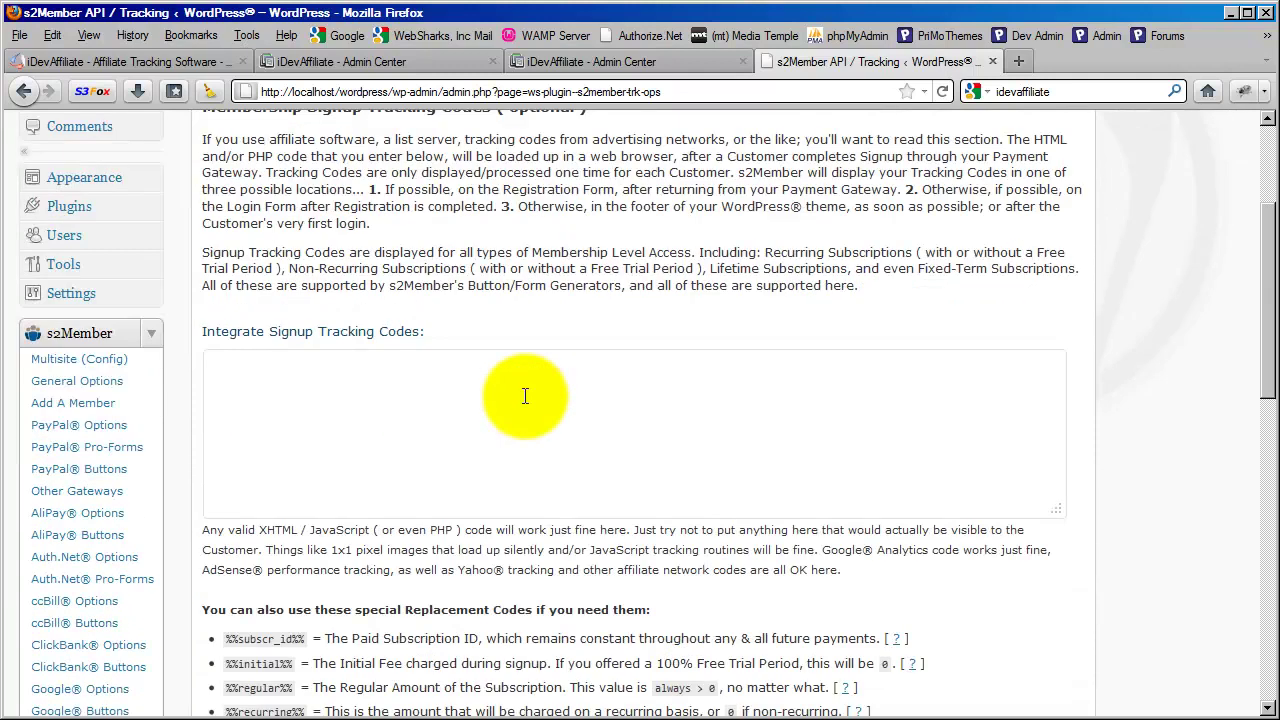
{"action": "left_click", "coordinate": [309, 378]}
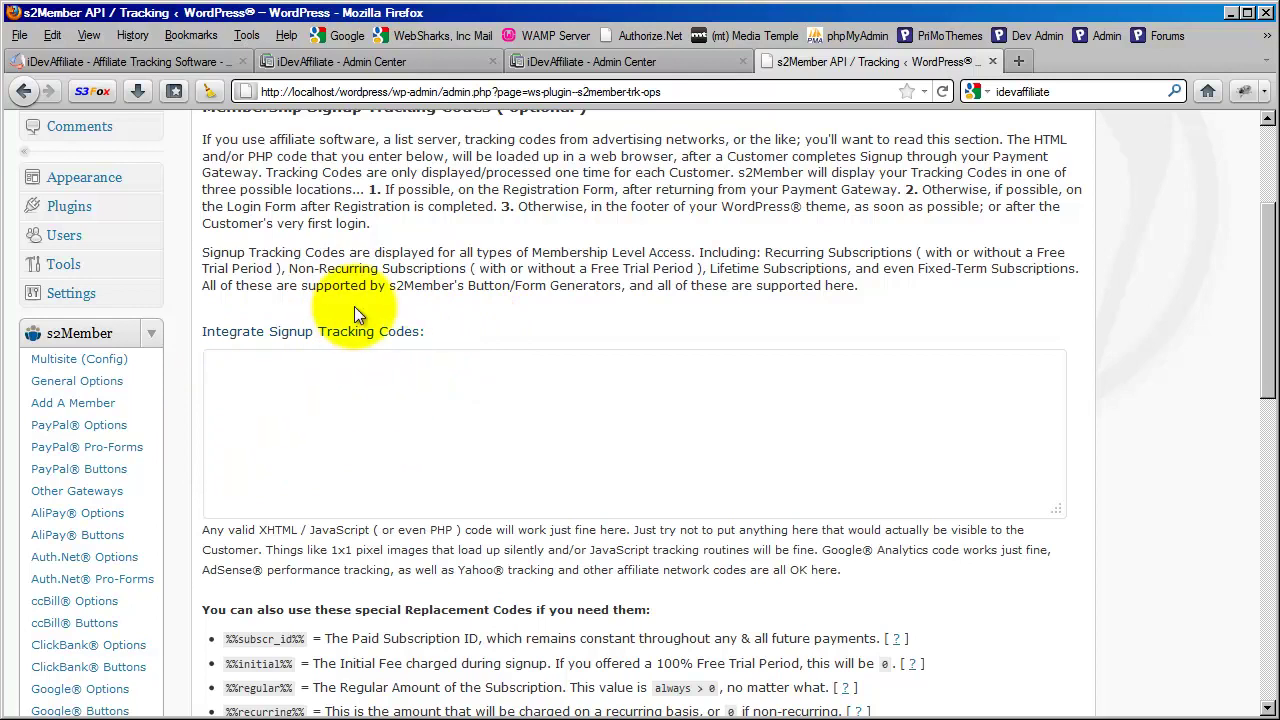
{"action": "right_click", "coordinate": [420, 367]}
{"action": "left_click", "coordinate": [450, 438]}
{"action": "left_click_drag", "start_coordinate": [616, 508], "coordinate": [539, 511]}
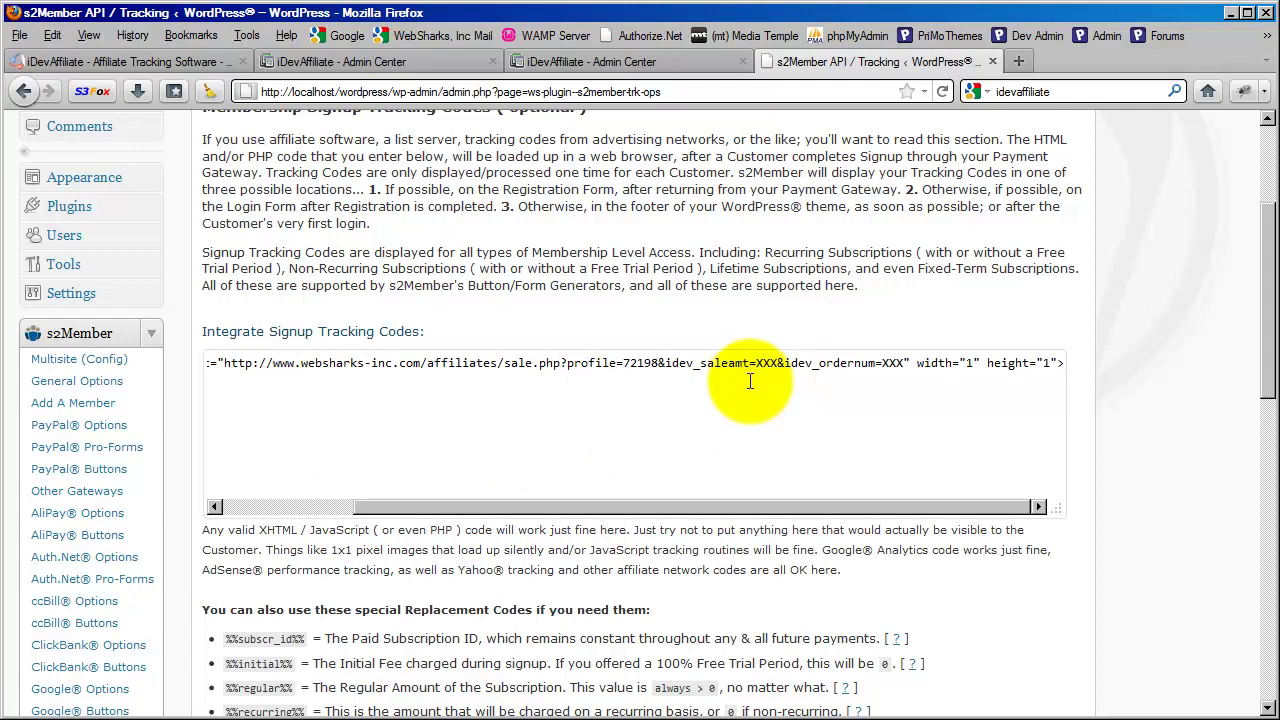
- Examine the XXX placeholders for idev_saleamt and idev_ordernum in the pasted signup tracking code
{"action": "left_click_drag", "start_coordinate": [755, 363], "coordinate": [771, 363]}
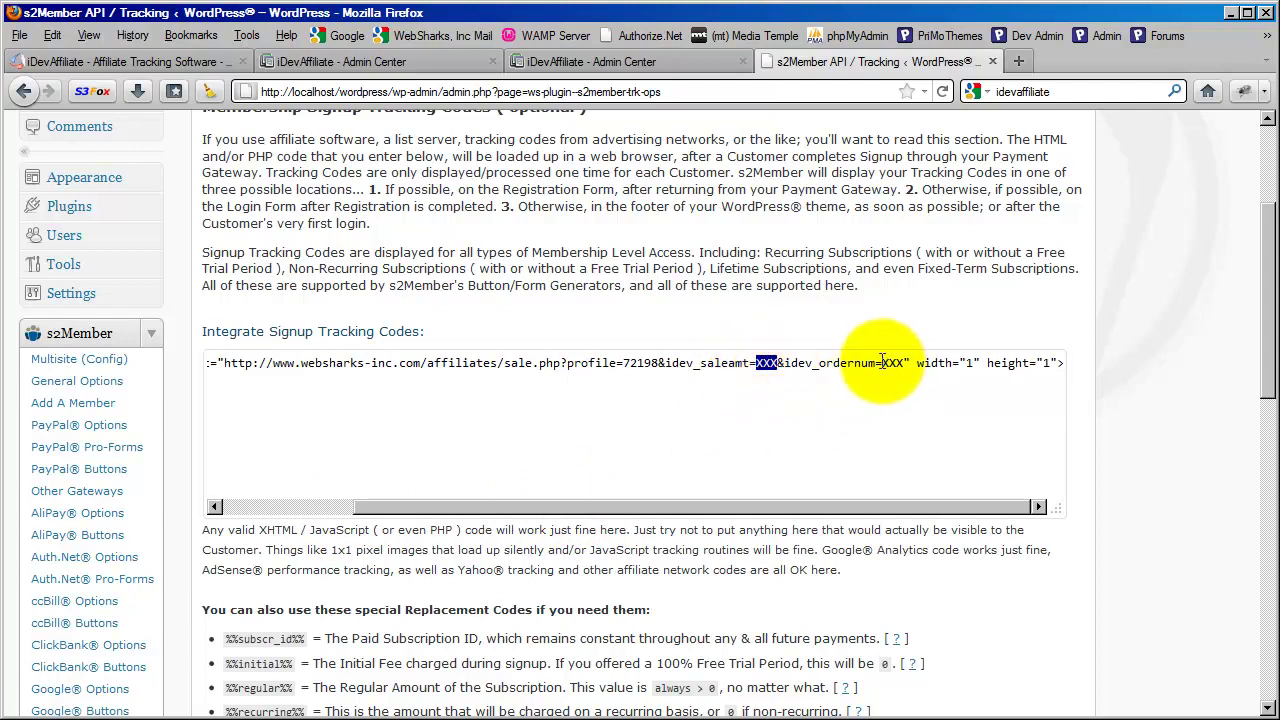
{"action": "left_click_drag", "start_coordinate": [881, 363], "coordinate": [901, 363]}
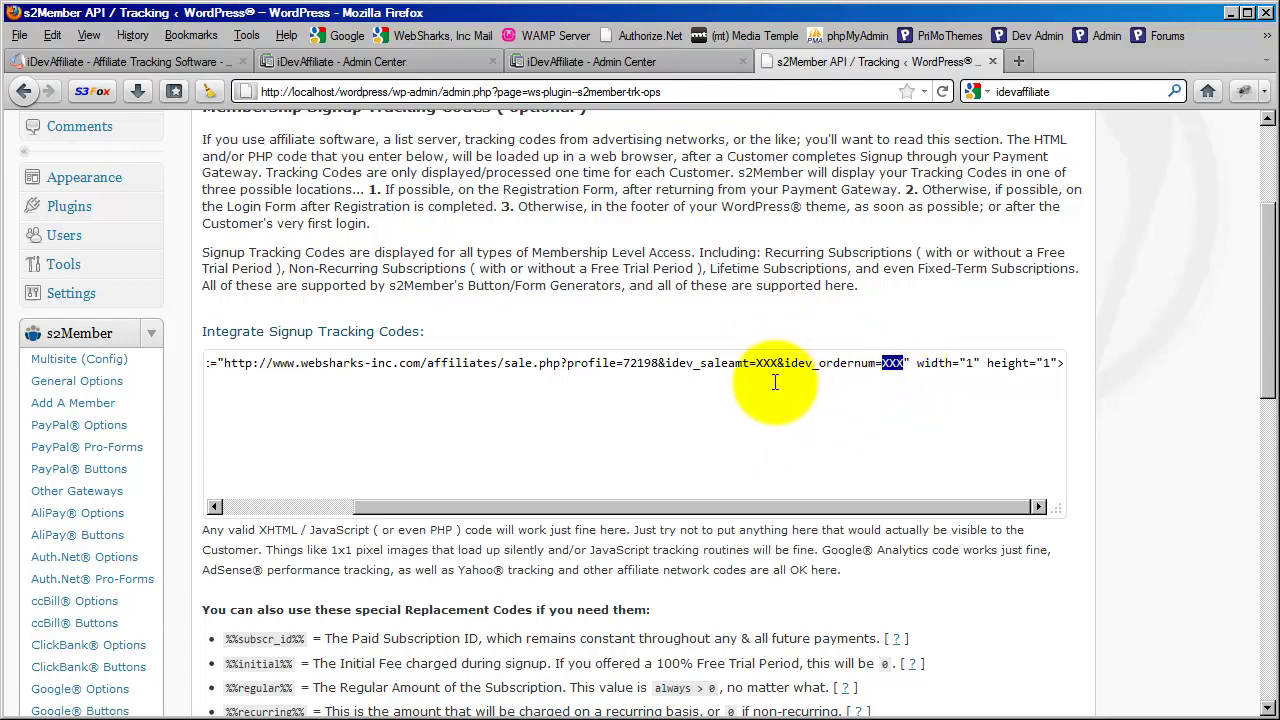
{"action": "left_click_drag", "start_coordinate": [756, 363], "coordinate": [777, 363]}
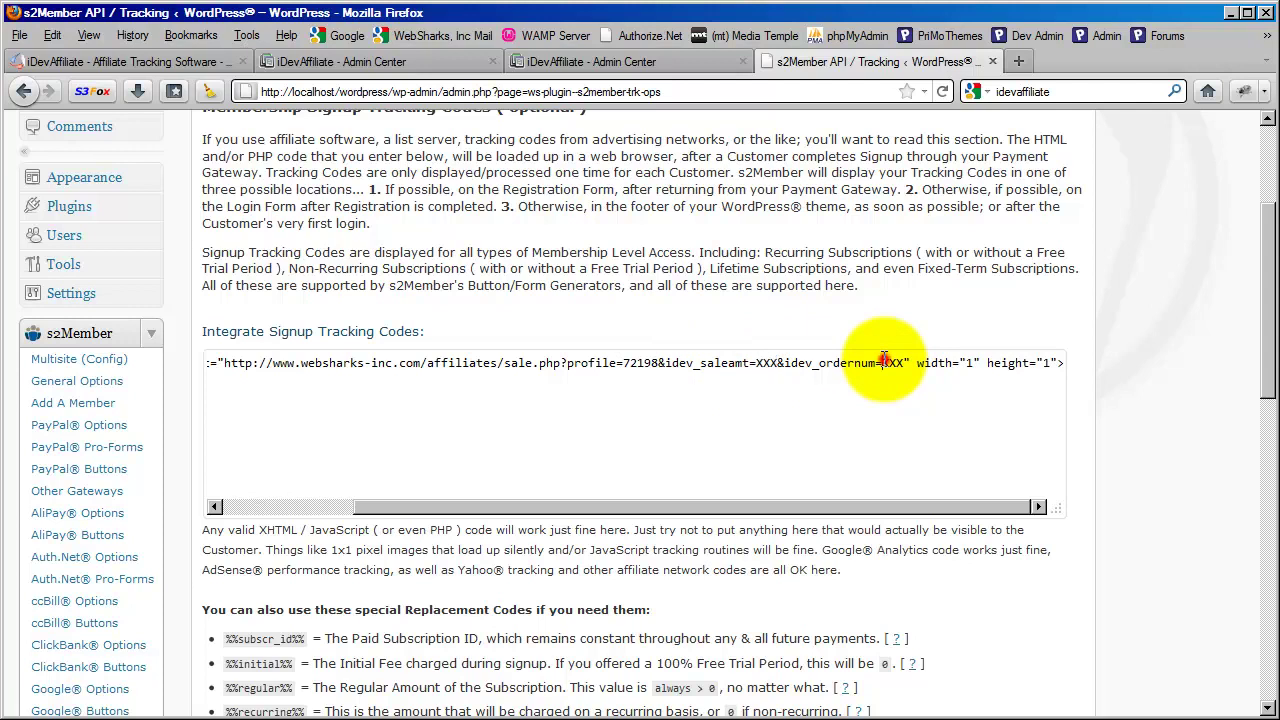
{"action": "left_click_drag", "start_coordinate": [882, 362], "coordinate": [900, 362]}
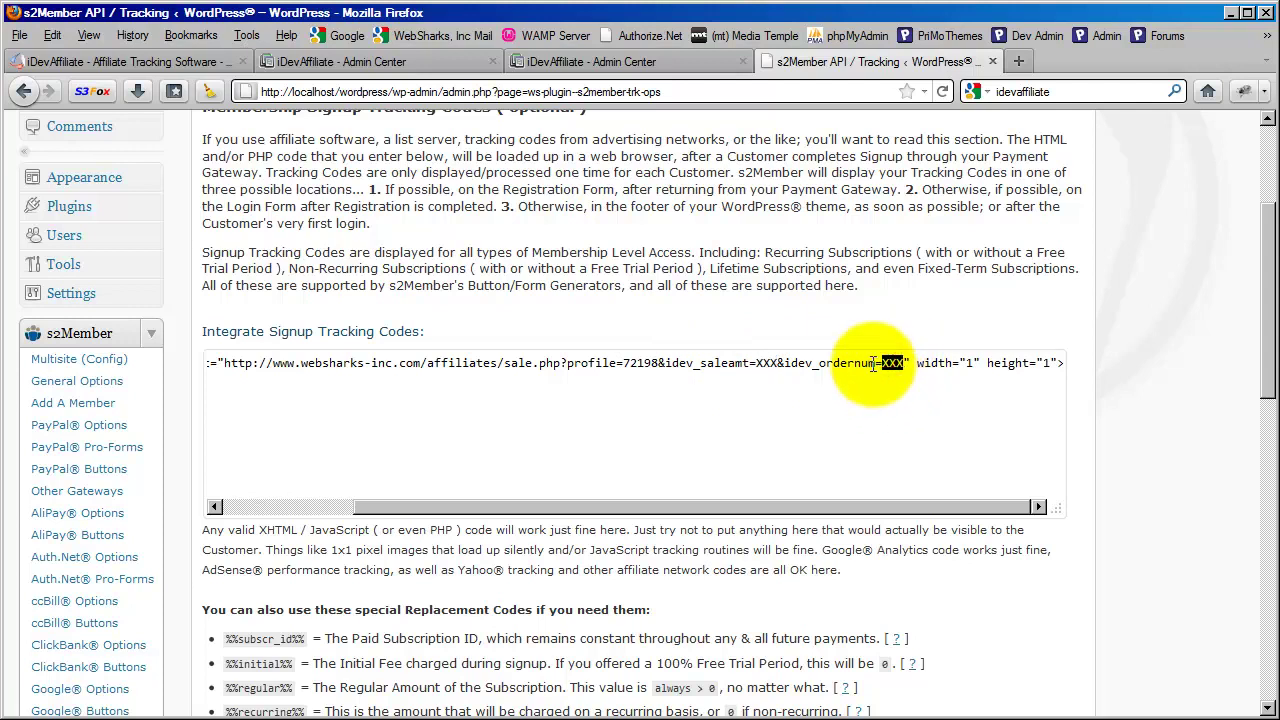
{"action": "left_click", "coordinate": [851, 443]}
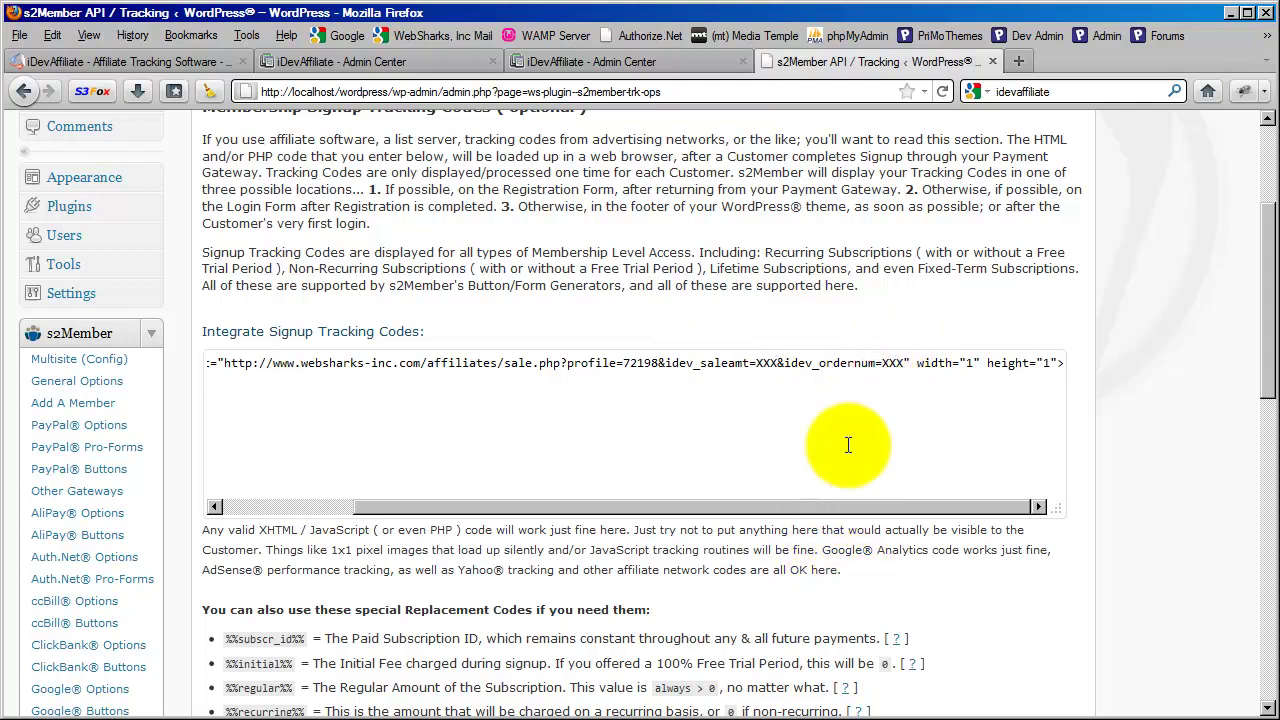
{"action": "left_click", "coordinate": [894, 363]}
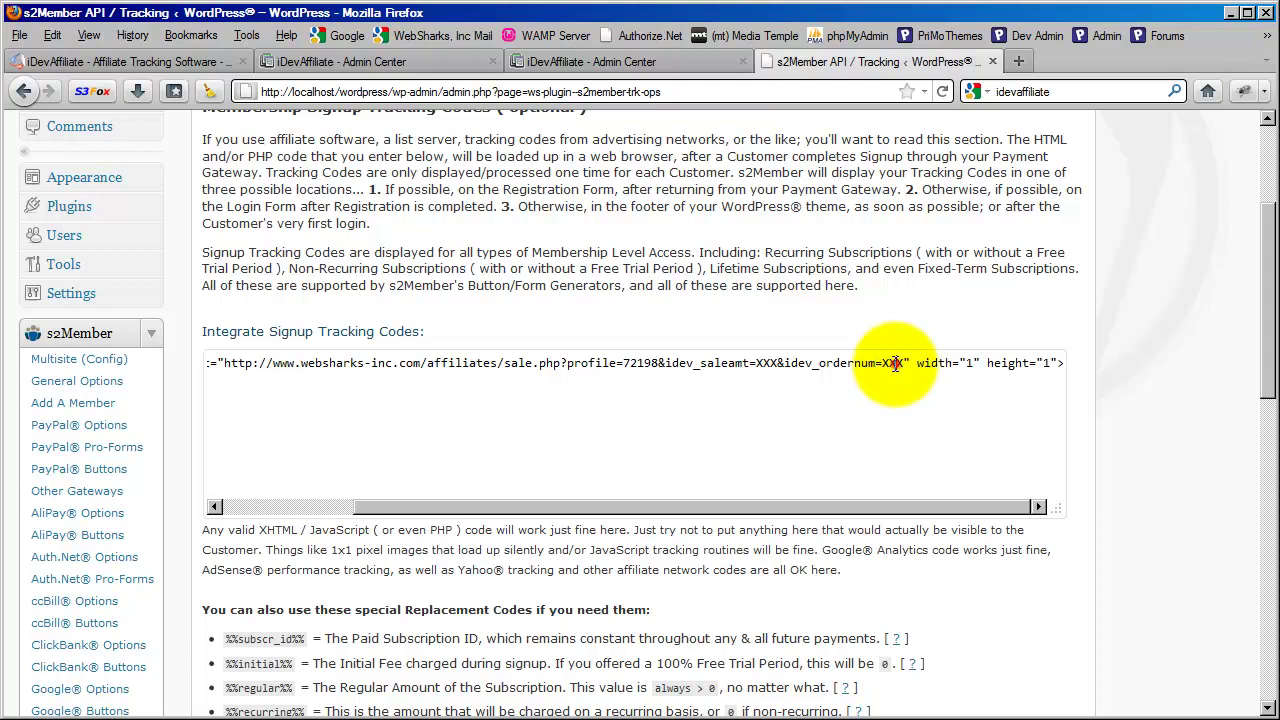
{"action": "left_click", "coordinate": [767, 366]}
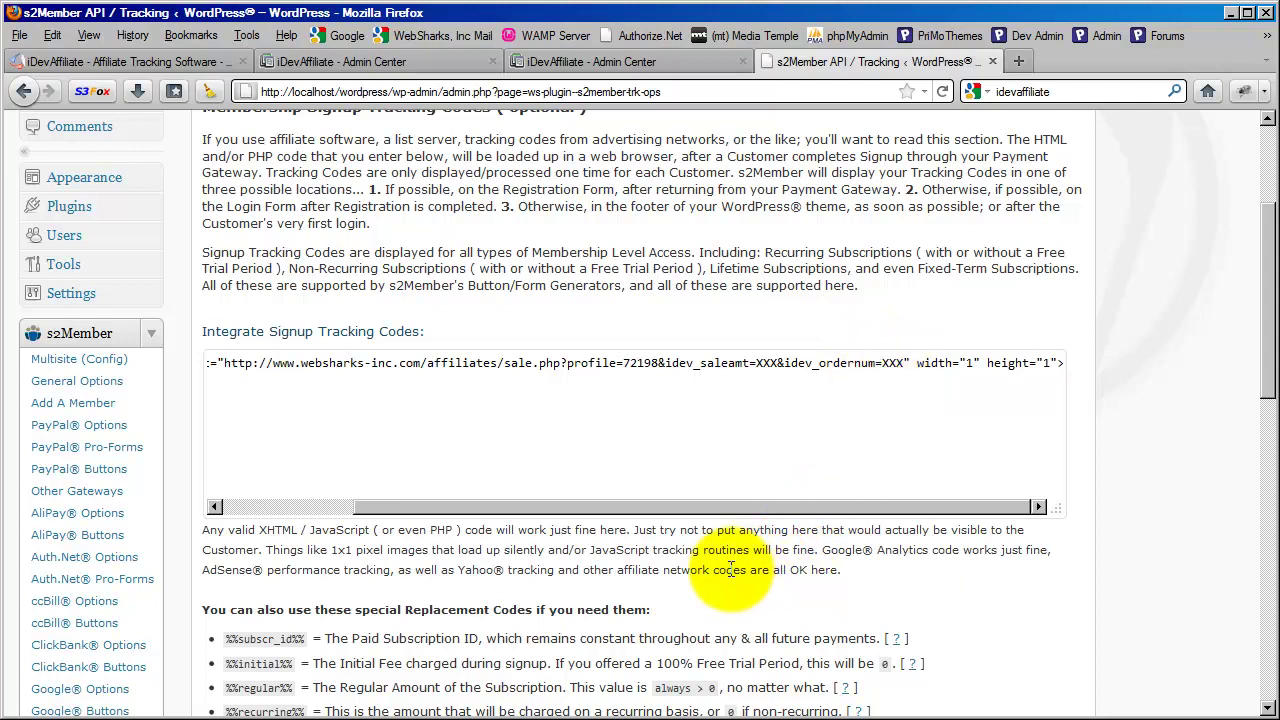
{"action": "scroll", "coordinate": [730, 568], "scroll_direction": "down", "scroll_amount": 2}
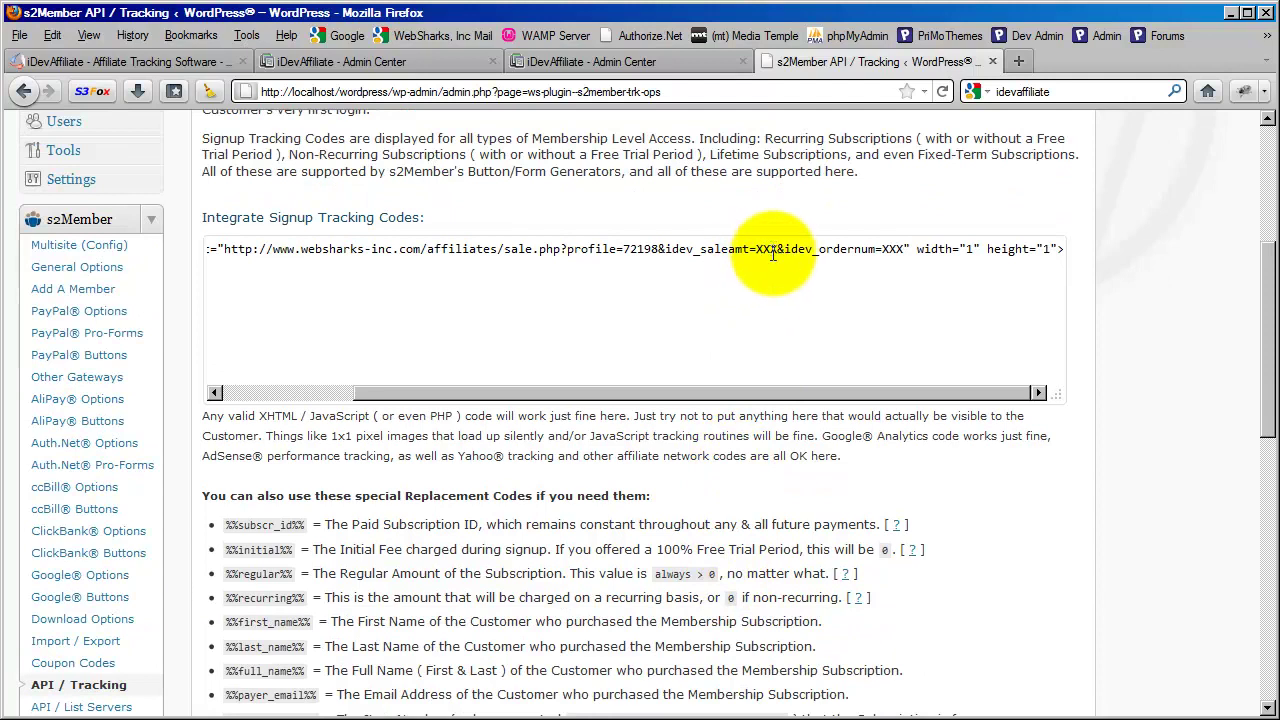
{"action": "scroll", "coordinate": [608, 363], "scroll_direction": "up", "scroll_amount": 4}
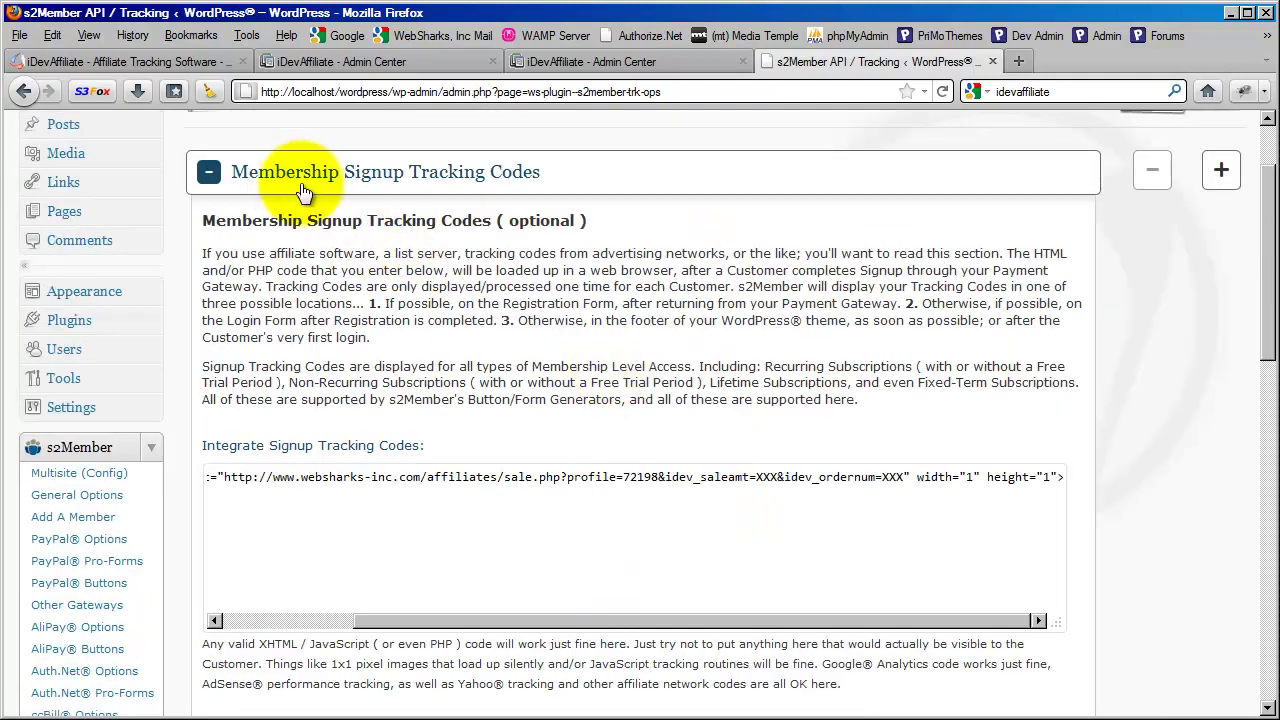
{"action": "scroll", "coordinate": [729, 297], "scroll_direction": "down", "scroll_amount": 2}
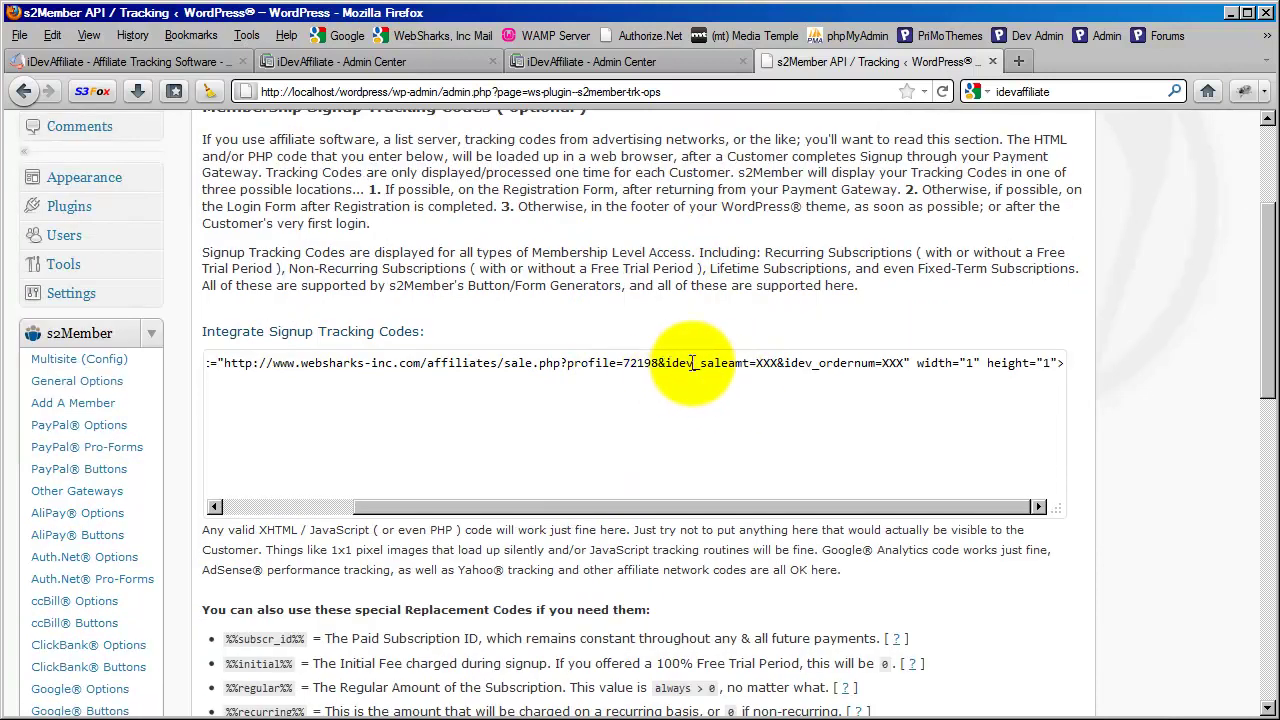
- Copy the %%initial%% replacement code and paste it over the XXX placeholder of idev_saleamt in the signup tracking code
{"action": "scroll", "coordinate": [380, 570], "scroll_direction": "down", "scroll_amount": 2}
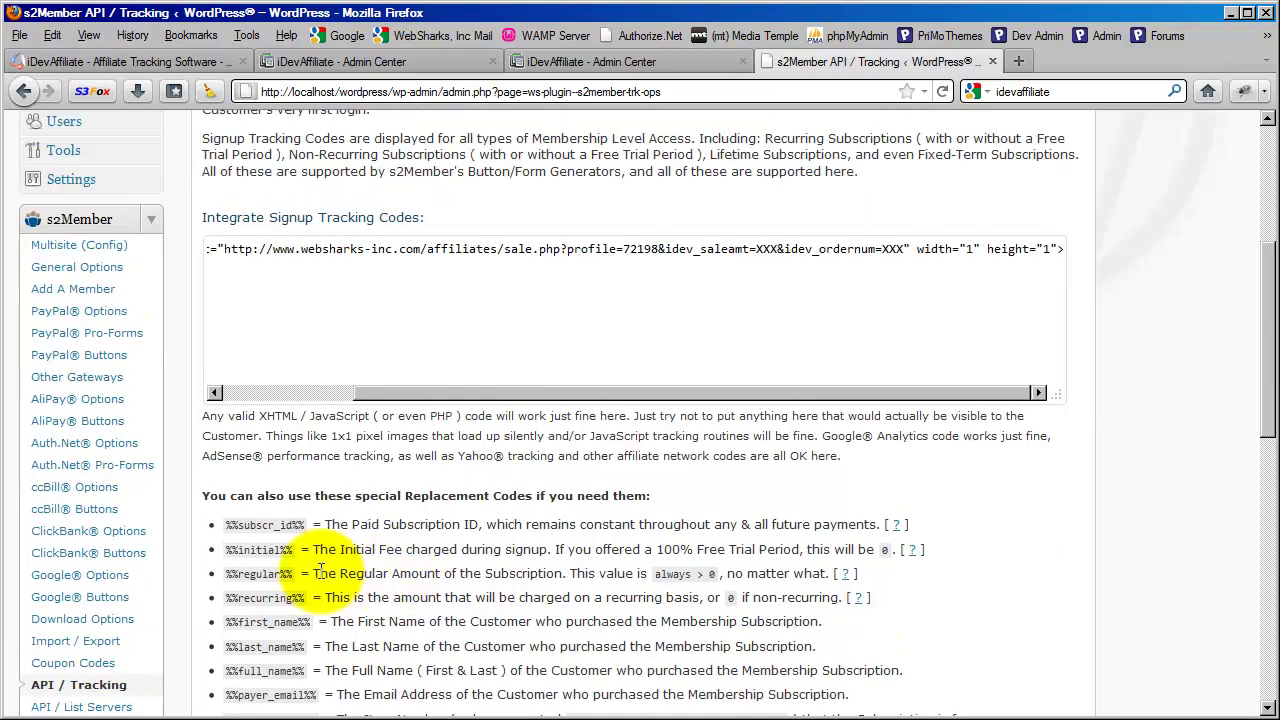
{"action": "left_click_drag", "start_coordinate": [291, 549], "coordinate": [229, 551]}
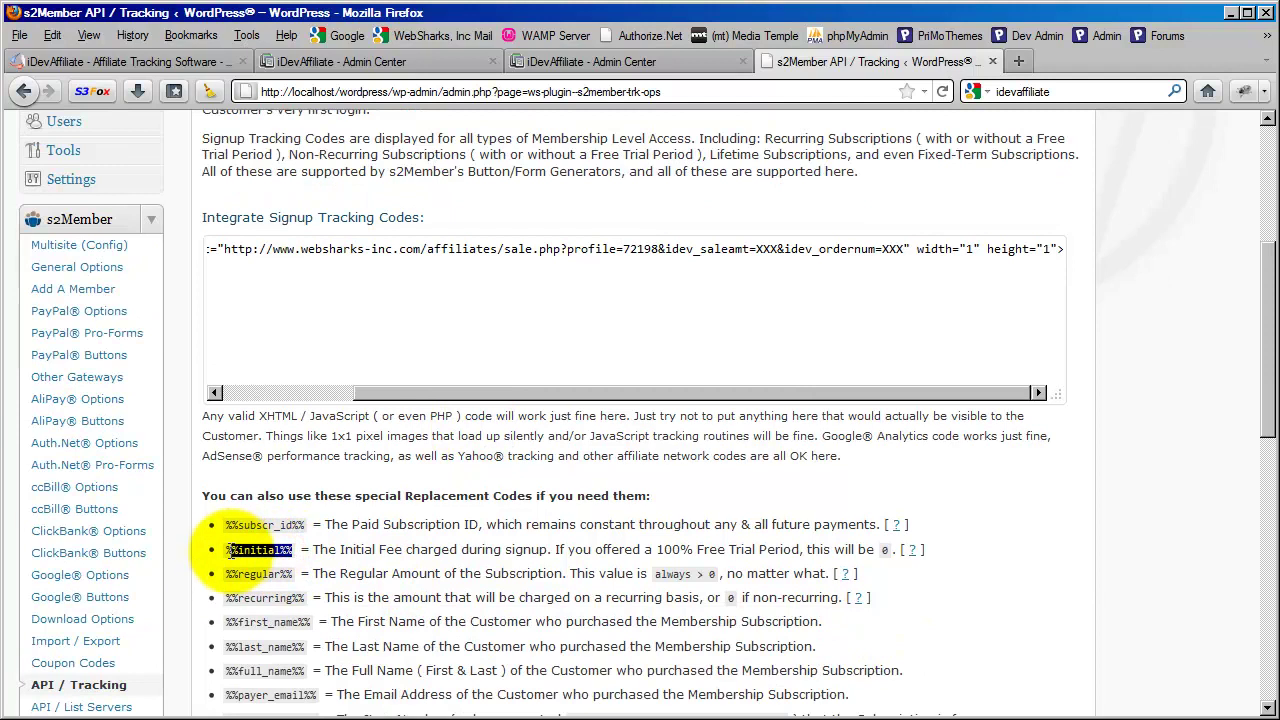
{"action": "right_click", "coordinate": [227, 550]}
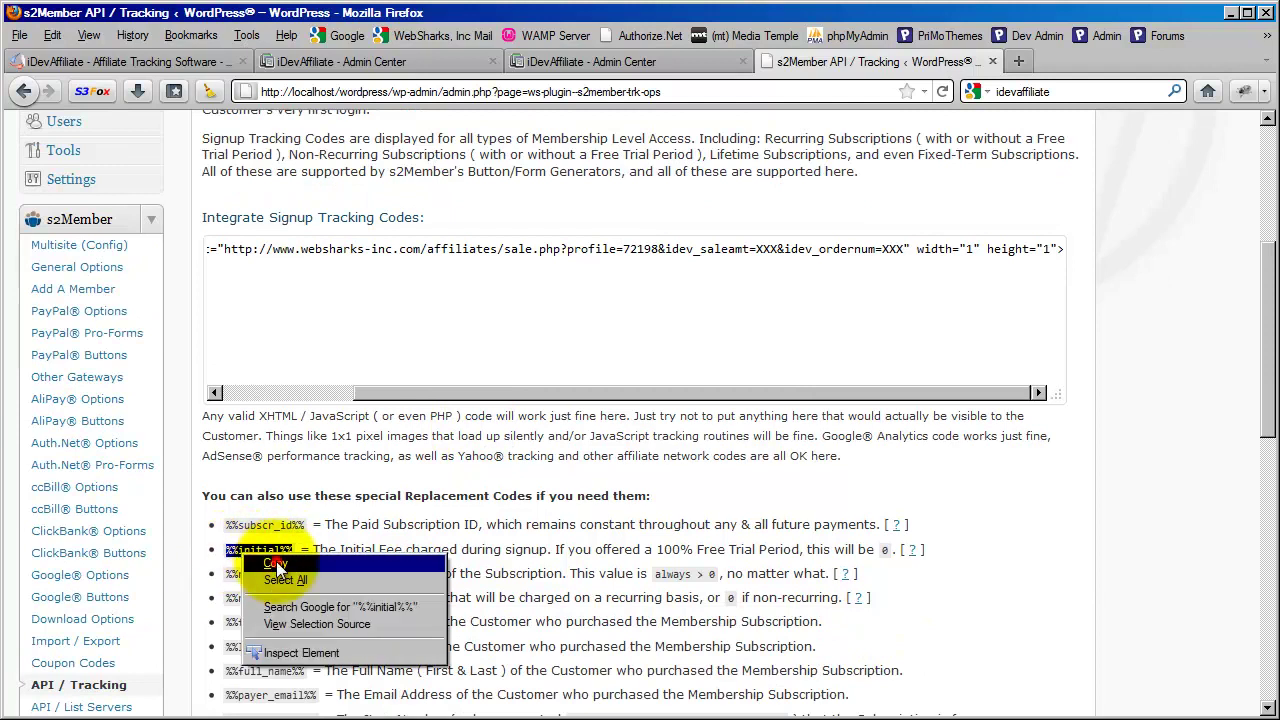
{"action": "left_click", "coordinate": [278, 564]}
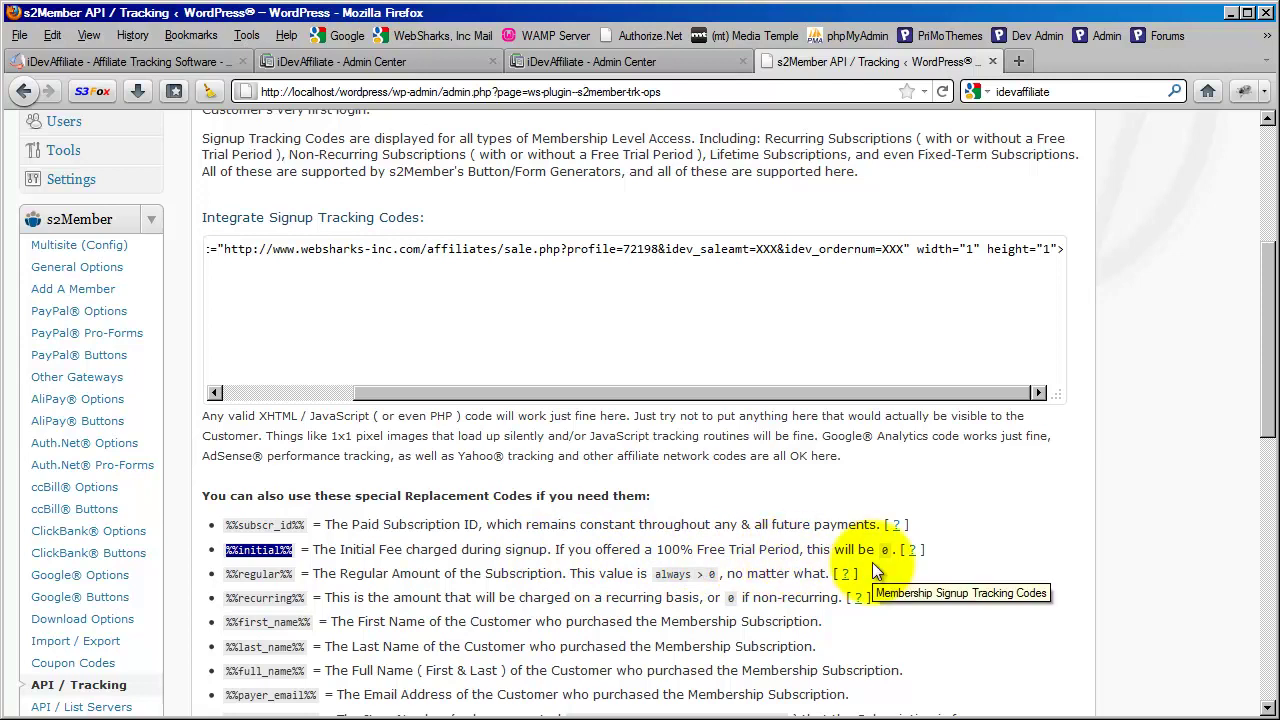
{"action": "left_click", "coordinate": [764, 248]}
{"action": "right_click", "coordinate": [765, 247]}
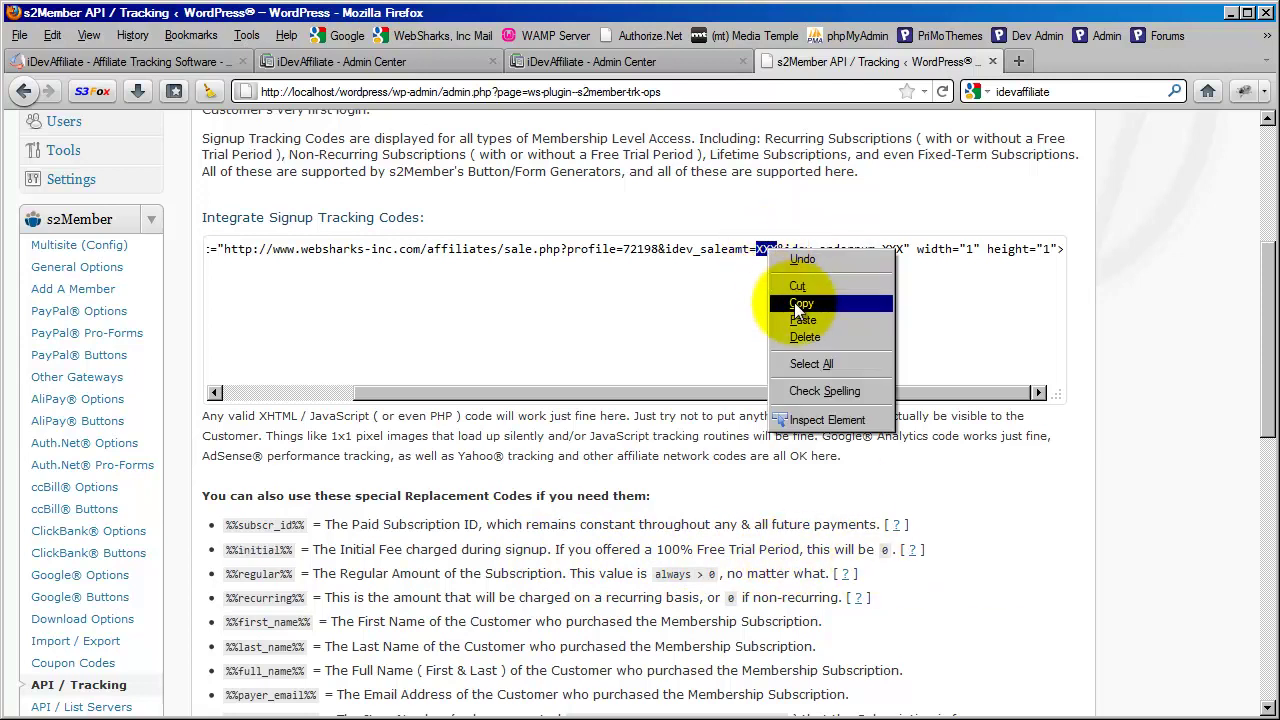
{"action": "left_click", "coordinate": [805, 327]}
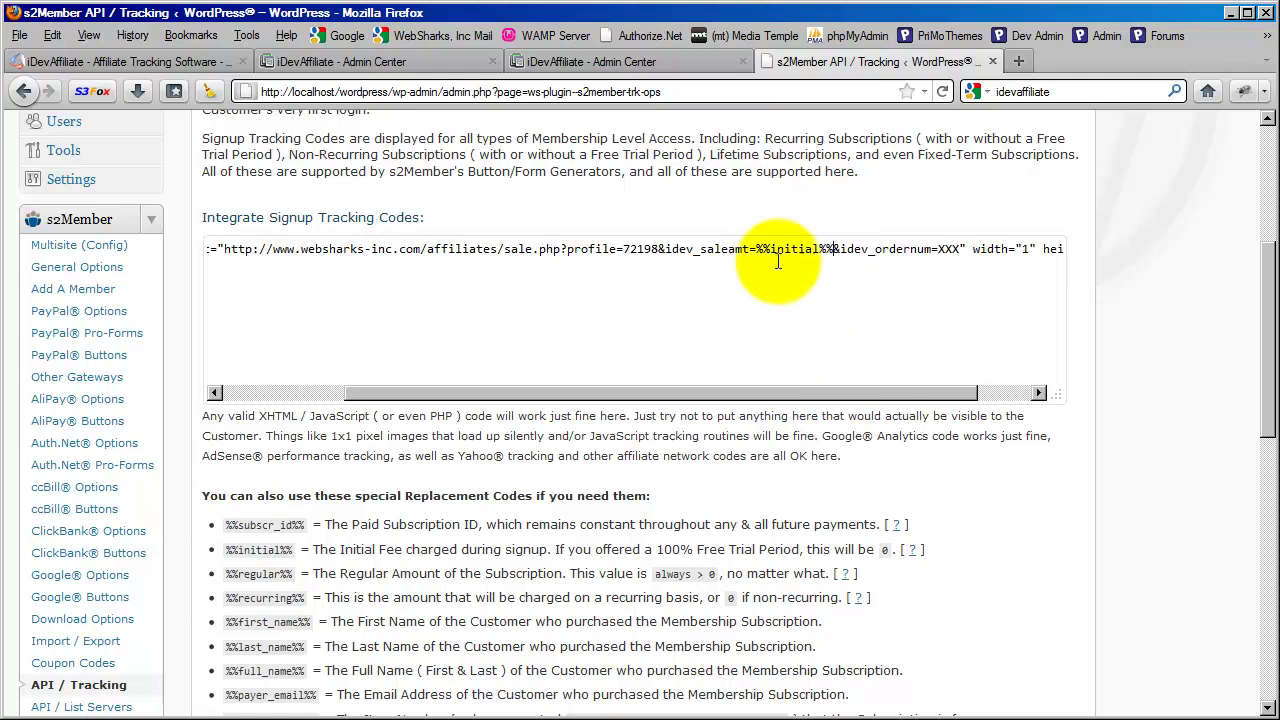
- Try 10.00 as the idev_saleamt value in the tracking code, and restore %%initial%% in its place
{"action": "left_click_drag", "start_coordinate": [755, 248], "coordinate": [829, 246]}
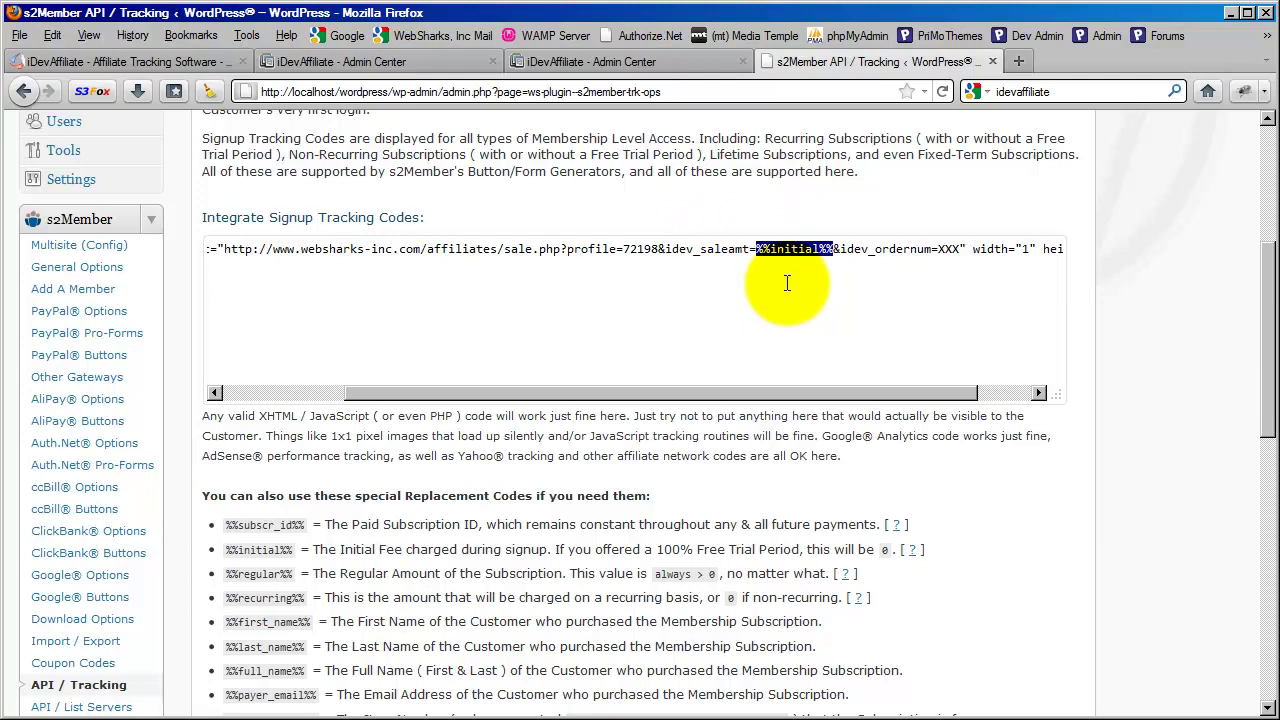
{"action": "type", "text": "10.00"}
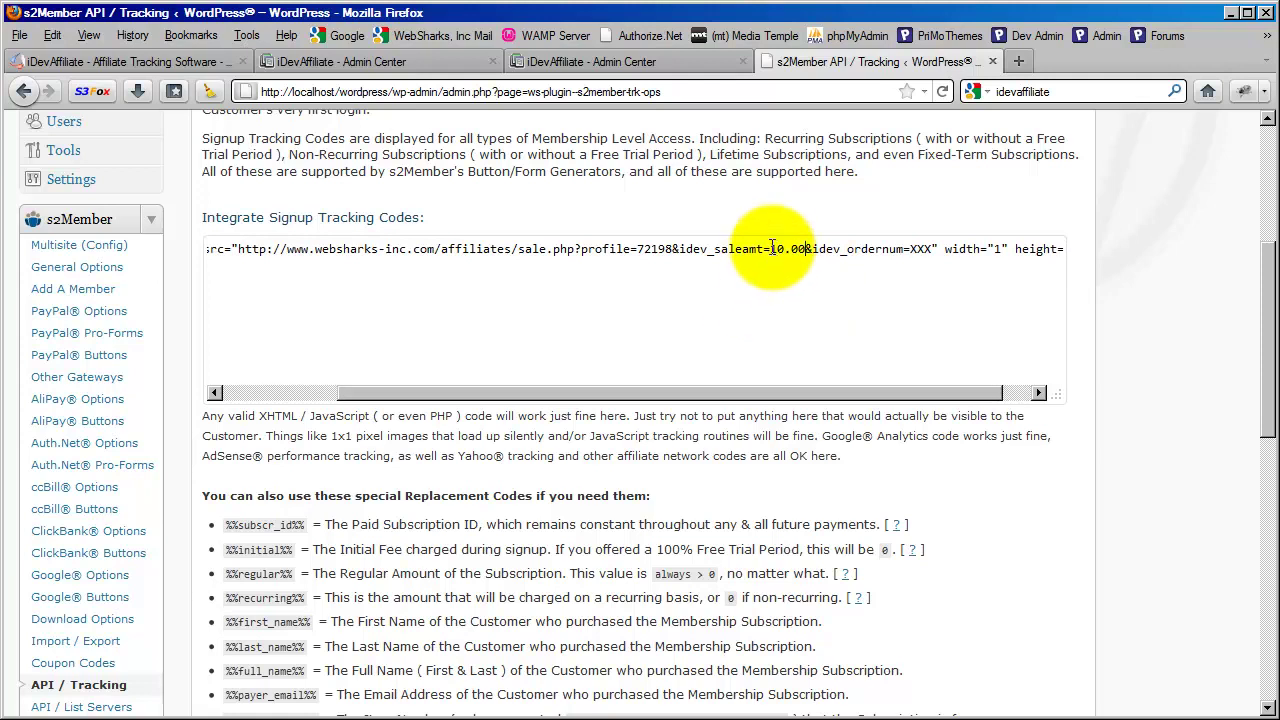
{"action": "left_click_drag", "start_coordinate": [771, 248], "coordinate": [801, 246]}
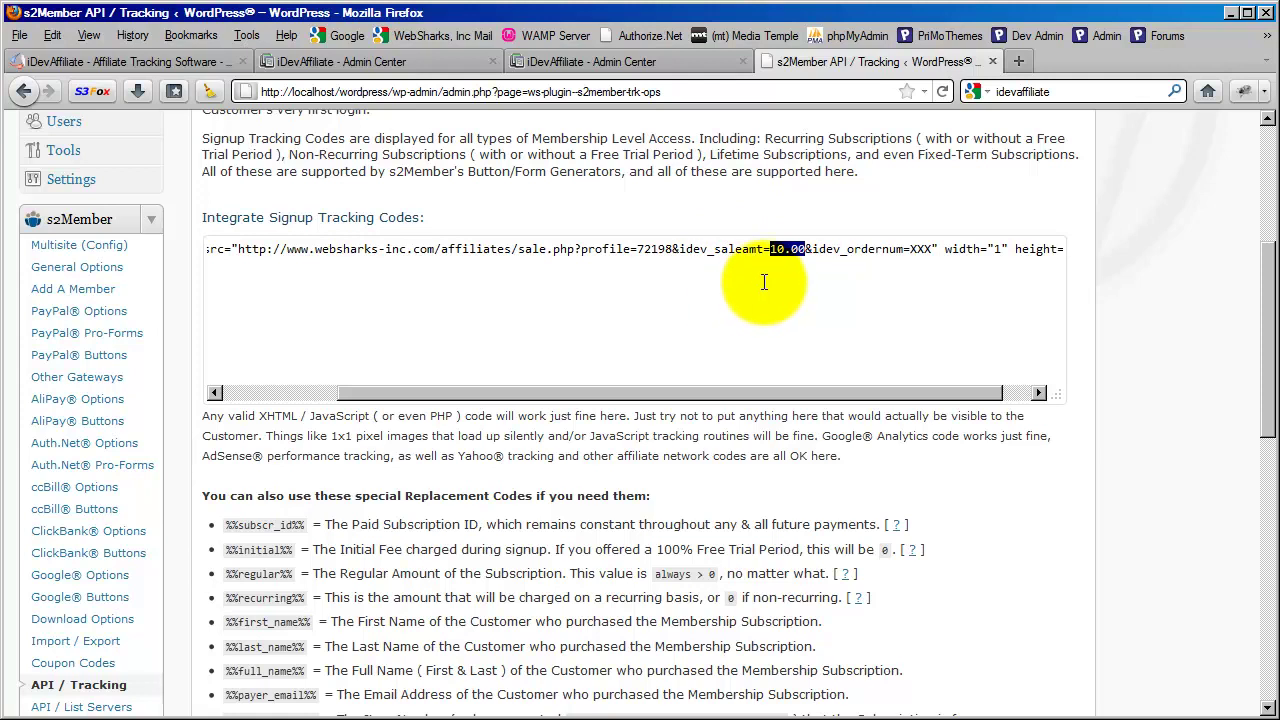
{"action": "right_click", "coordinate": [822, 258]}
{"action": "left_click", "coordinate": [815, 320]}
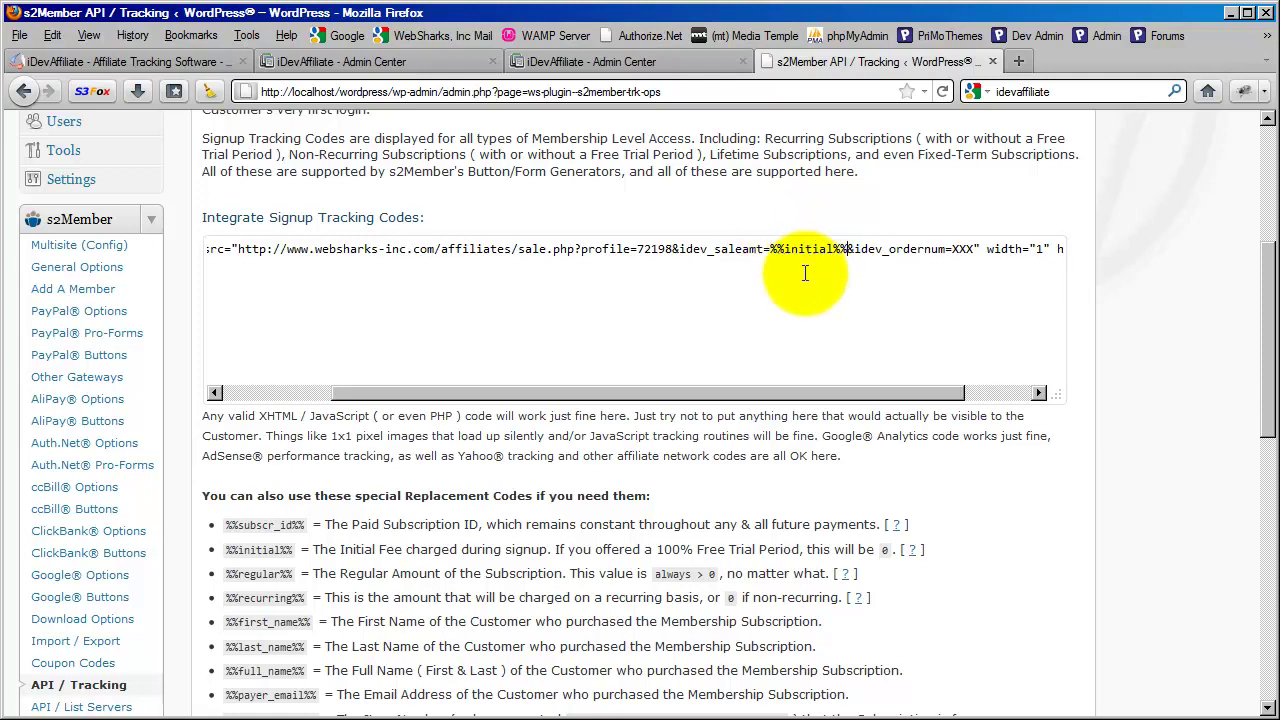
{"action": "left_click_drag", "start_coordinate": [770, 248], "coordinate": [848, 248]}
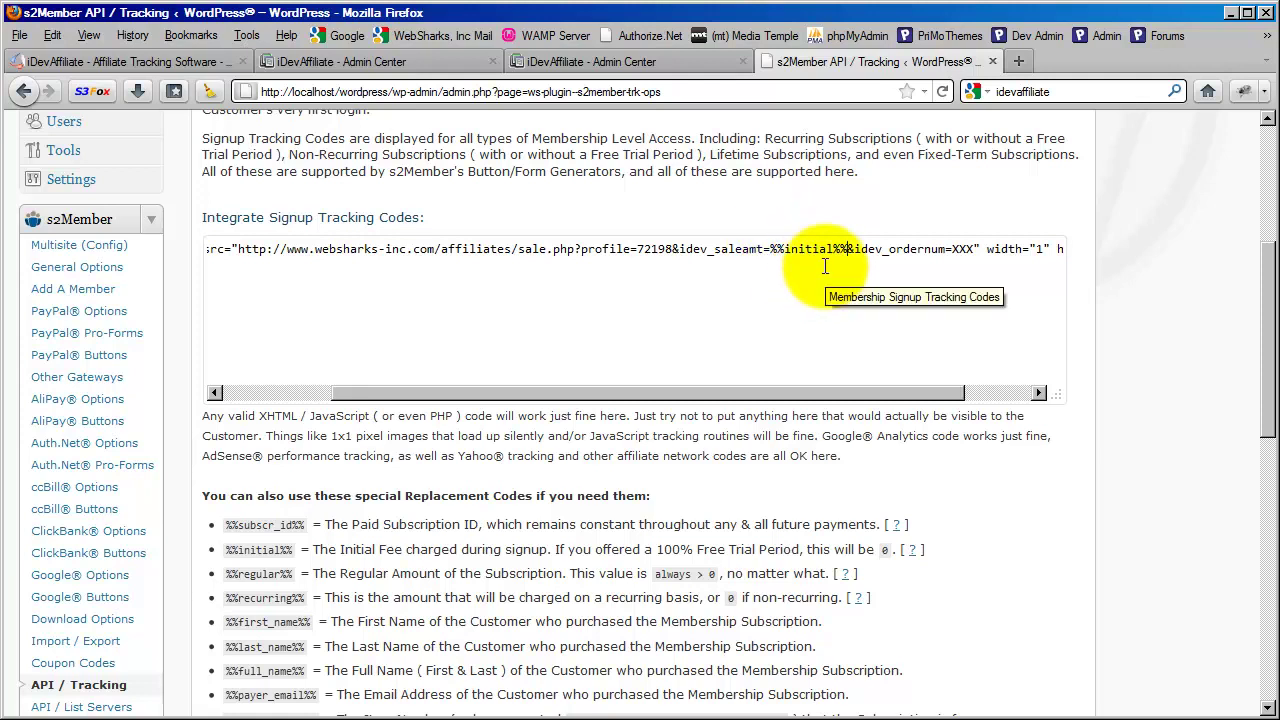
{"action": "left_click", "coordinate": [825, 266]}
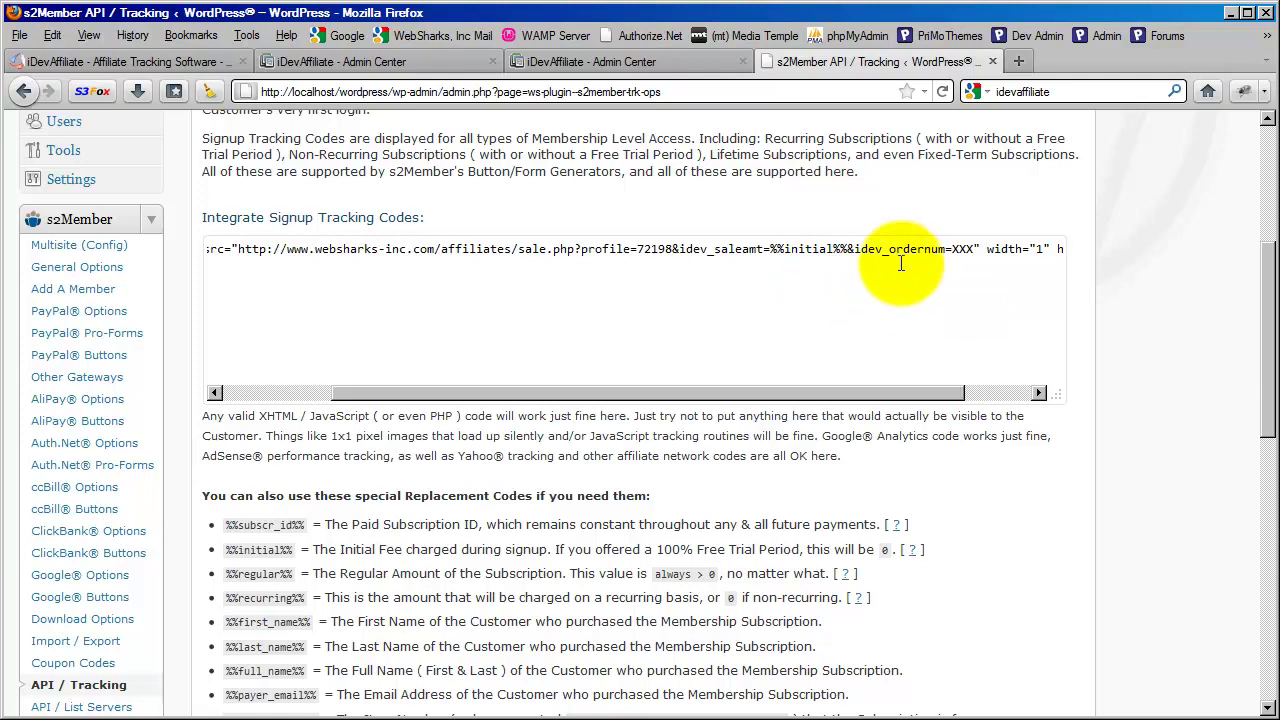
- Copy the %%subscr_id%% replacement code, paste it over the XXX placeholder of idev_ordernum, and review the start of the tracking code
{"action": "left_click_drag", "start_coordinate": [304, 525], "coordinate": [225, 526]}
{"action": "right_click", "coordinate": [245, 527]}
{"action": "left_click", "coordinate": [278, 537]}
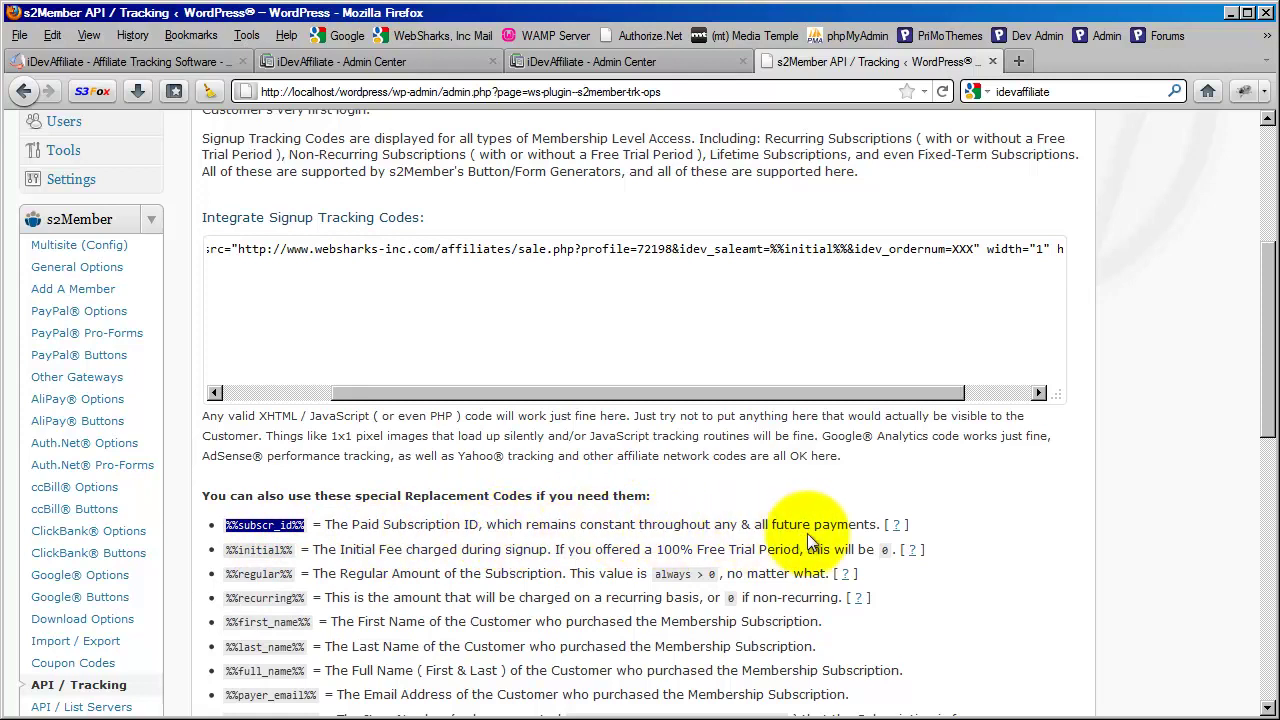
{"action": "double_click", "coordinate": [960, 249]}
{"action": "right_click", "coordinate": [957, 249]}
{"action": "left_click", "coordinate": [987, 316]}
{"action": "left_click_drag", "start_coordinate": [829, 393], "coordinate": [670, 398]}
{"action": "scroll", "coordinate": [590, 520], "scroll_direction": "up", "scroll_amount": 4}
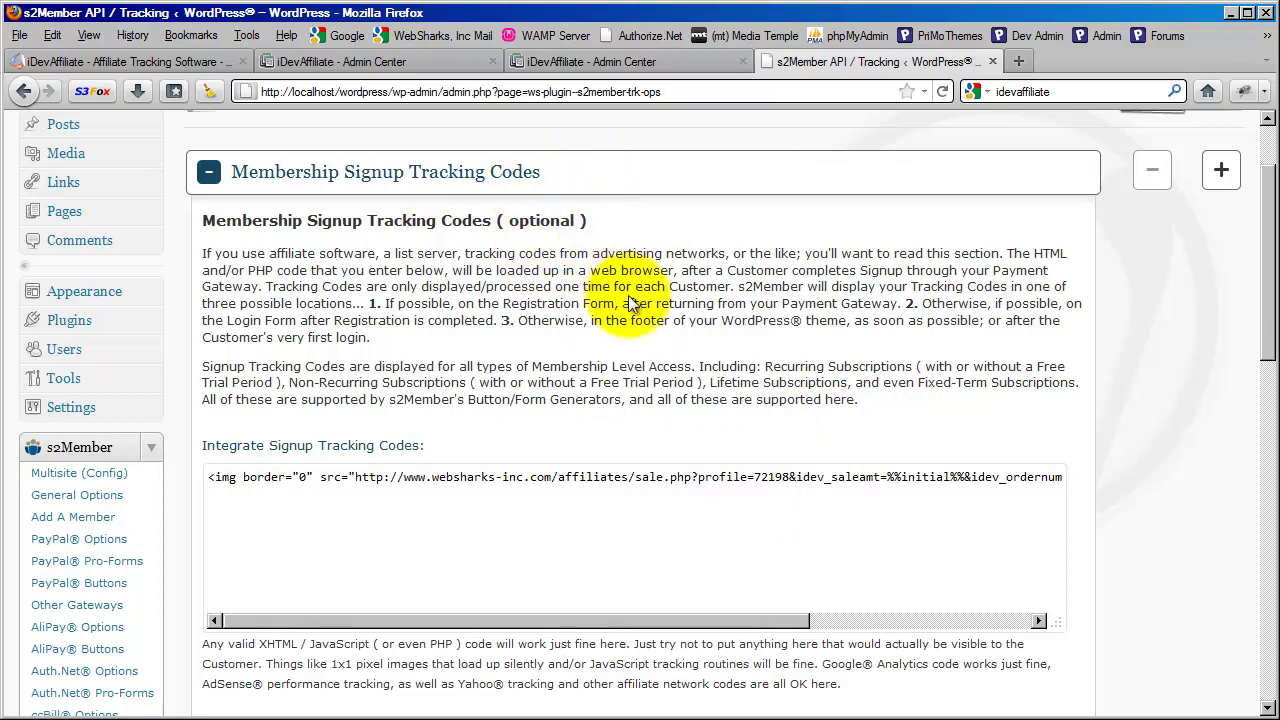
{"action": "scroll", "coordinate": [652, 324], "scroll_direction": "down", "scroll_amount": 4}
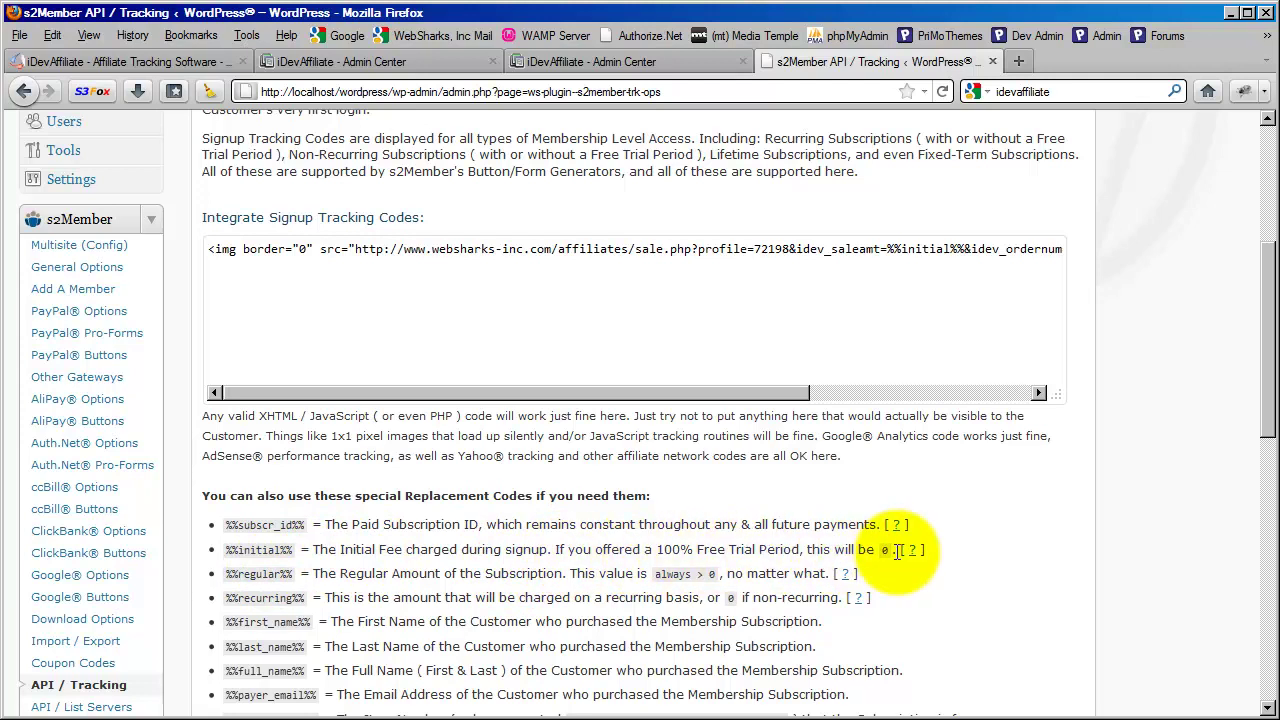
- Try 0 as the idev_saleamt value to represent a free trial signup, and put %%initial%% back
{"action": "left_click_drag", "start_coordinate": [691, 394], "coordinate": [857, 392]}
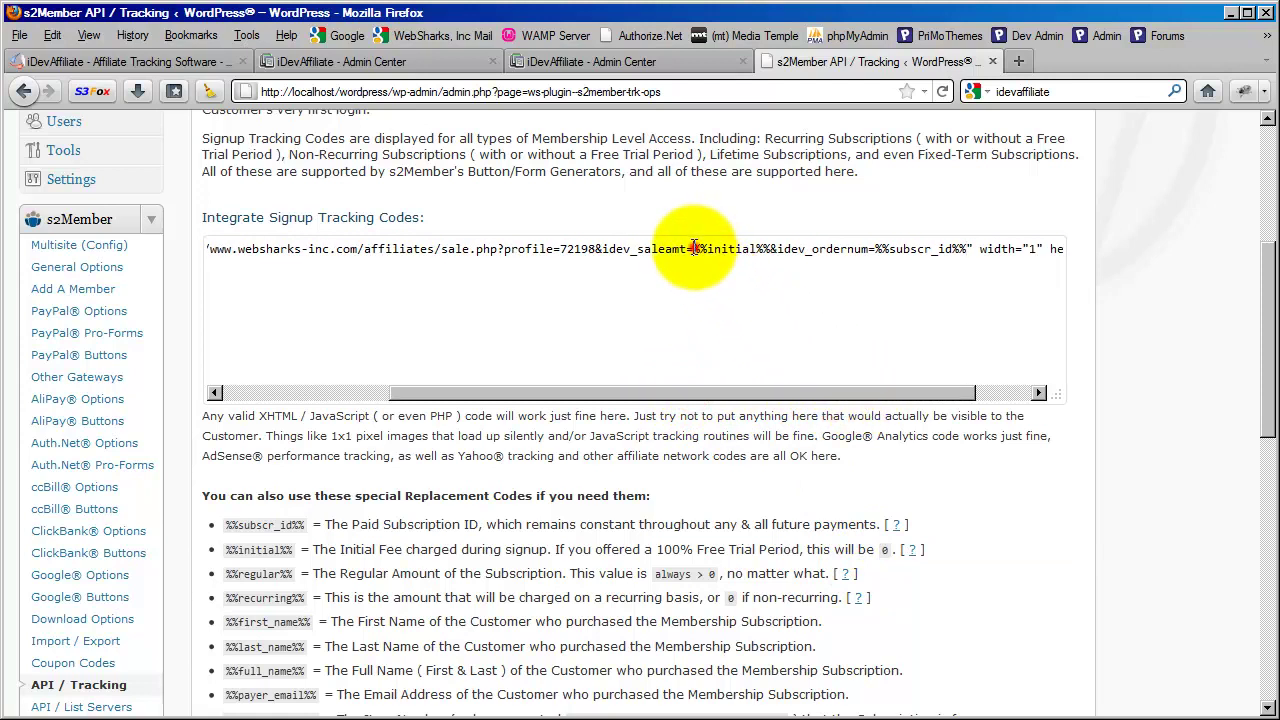
{"action": "left_click_drag", "start_coordinate": [694, 248], "coordinate": [764, 245]}
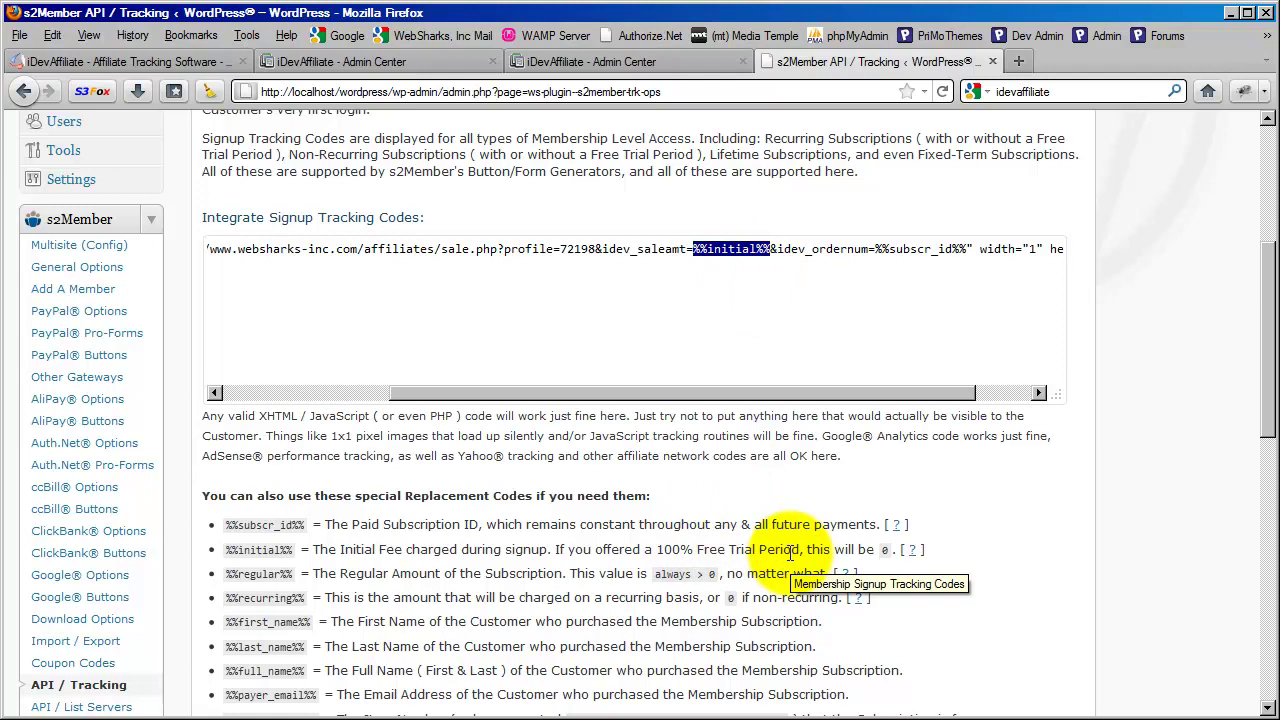
{"action": "type", "text": "0"}
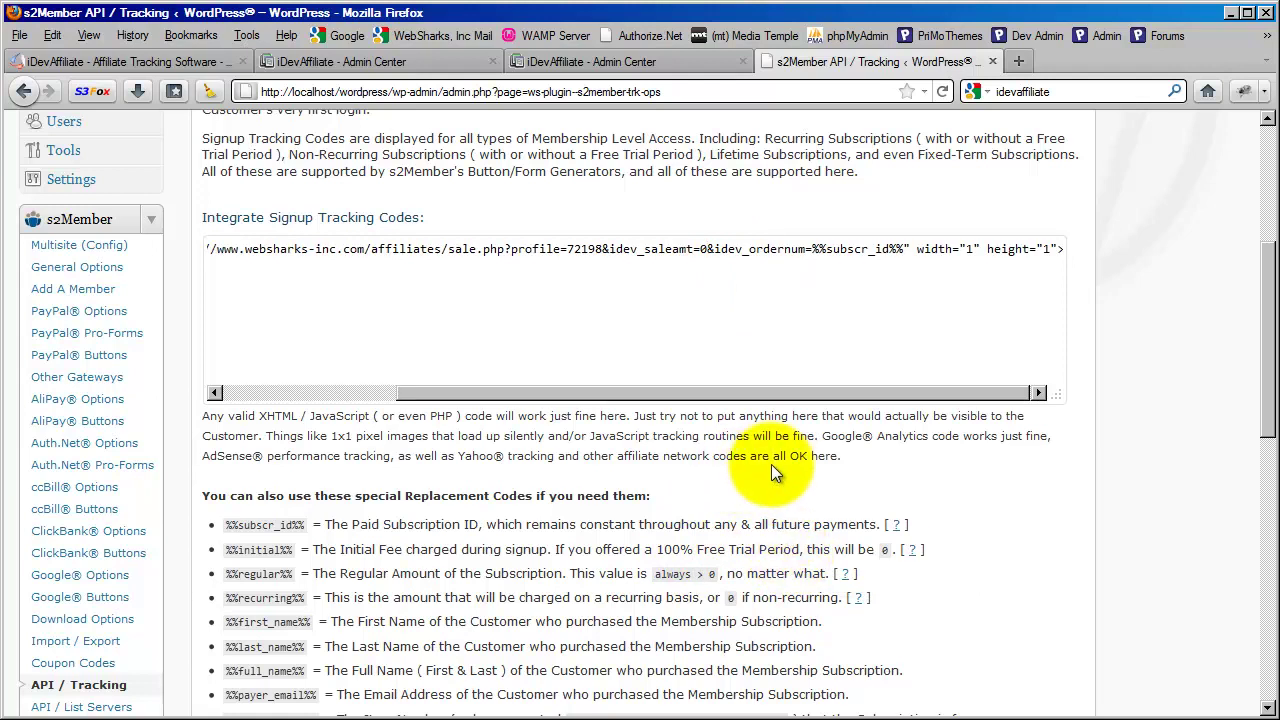
{"action": "double_click", "coordinate": [701, 248]}
{"action": "right_click", "coordinate": [703, 248]}
{"action": "key", "text": "p"}
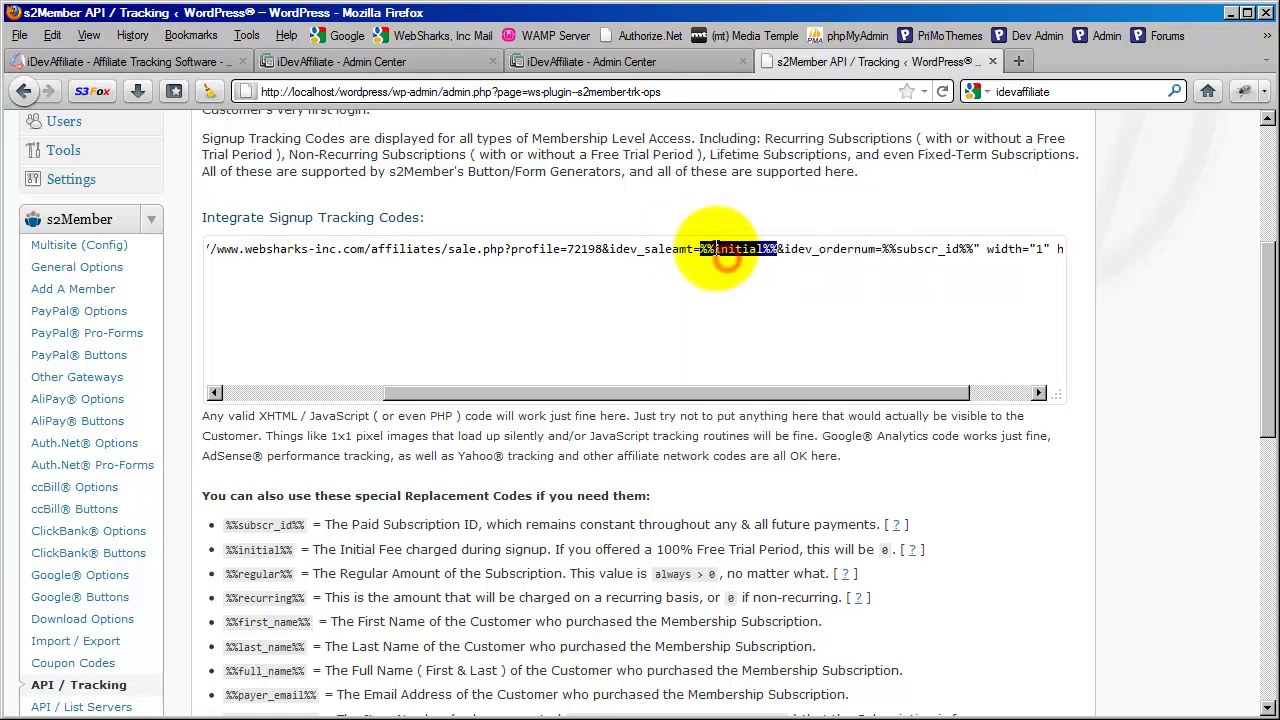
{"action": "left_click", "coordinate": [716, 248]}
- Substitute 10.00 for %%initial%% as an example sale amount, compare the %%regular%% replacement code, and restore %%initial%%
{"action": "left_click_drag", "start_coordinate": [776, 248], "coordinate": [697, 250]}
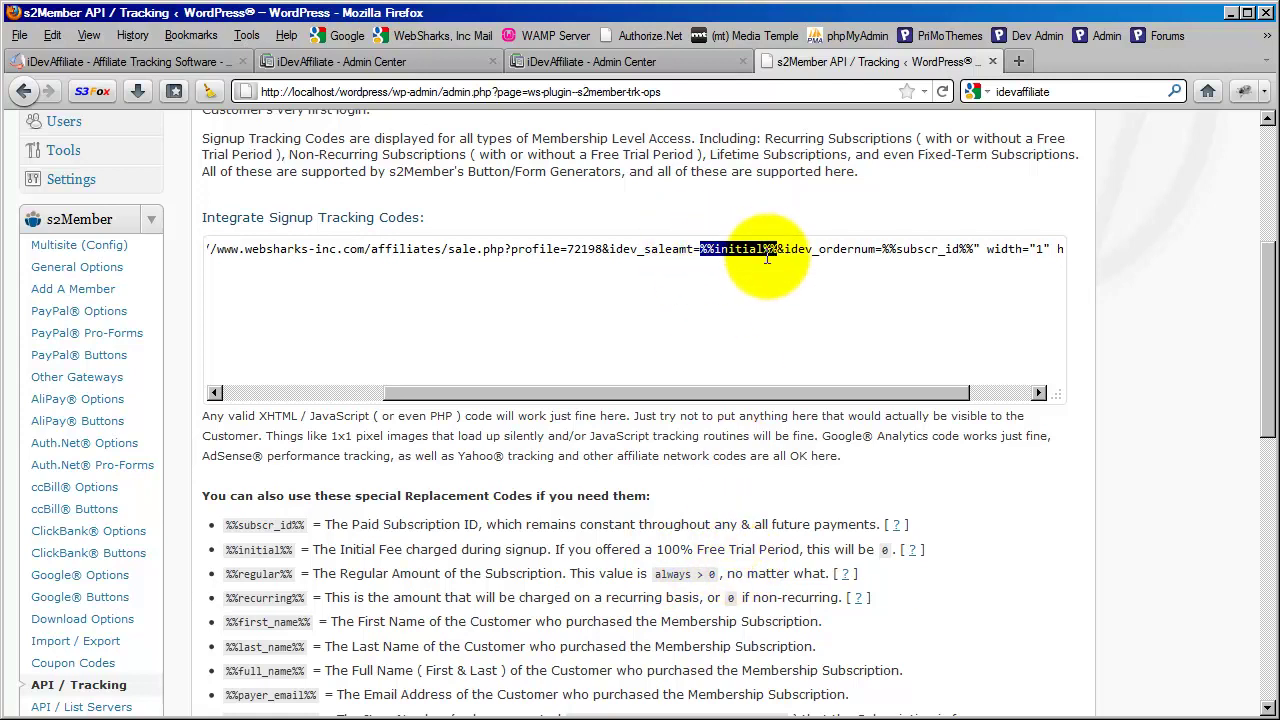
{"action": "type", "text": "10.00"}
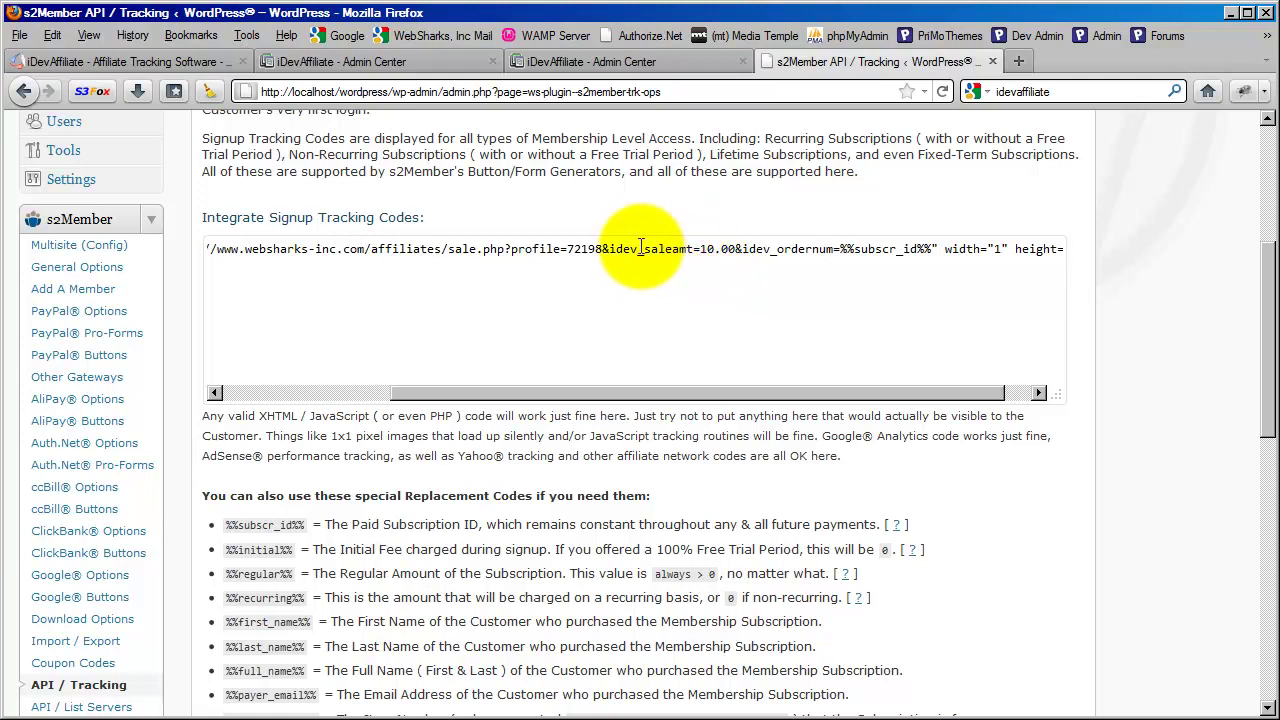
{"action": "double_click", "coordinate": [700, 249]}
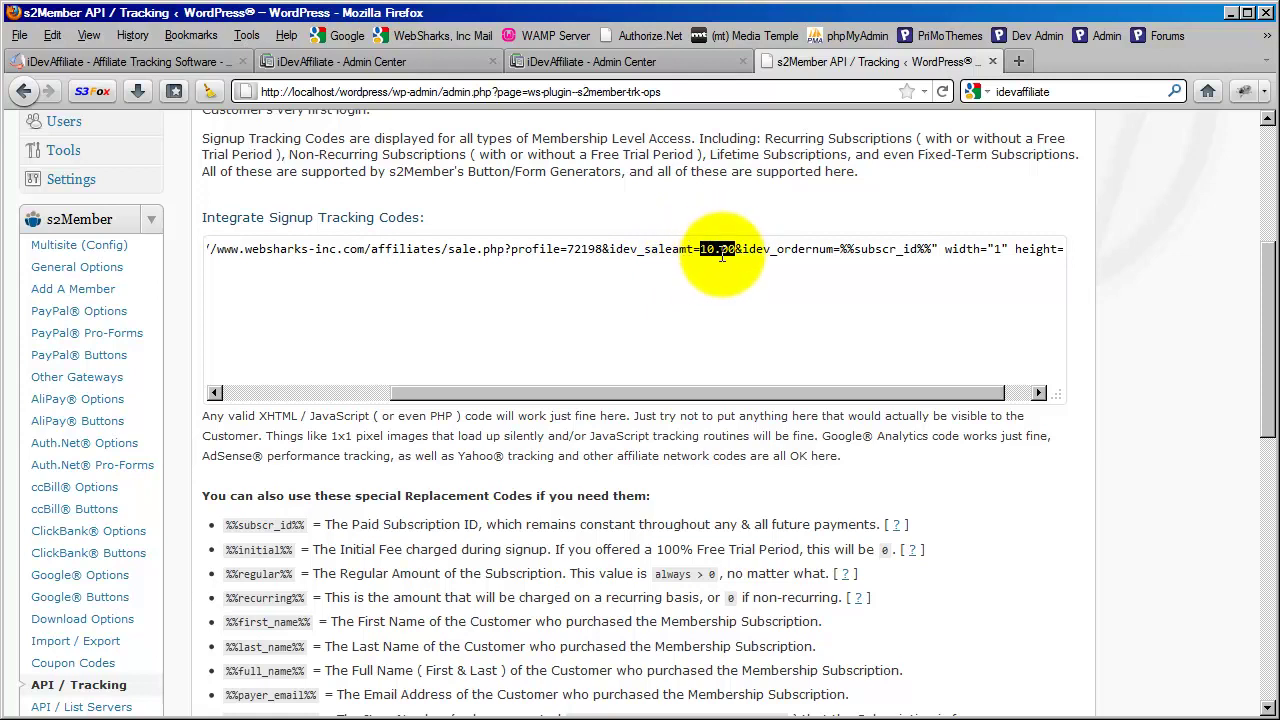
{"action": "left_click_drag", "start_coordinate": [292, 573], "coordinate": [224, 573]}
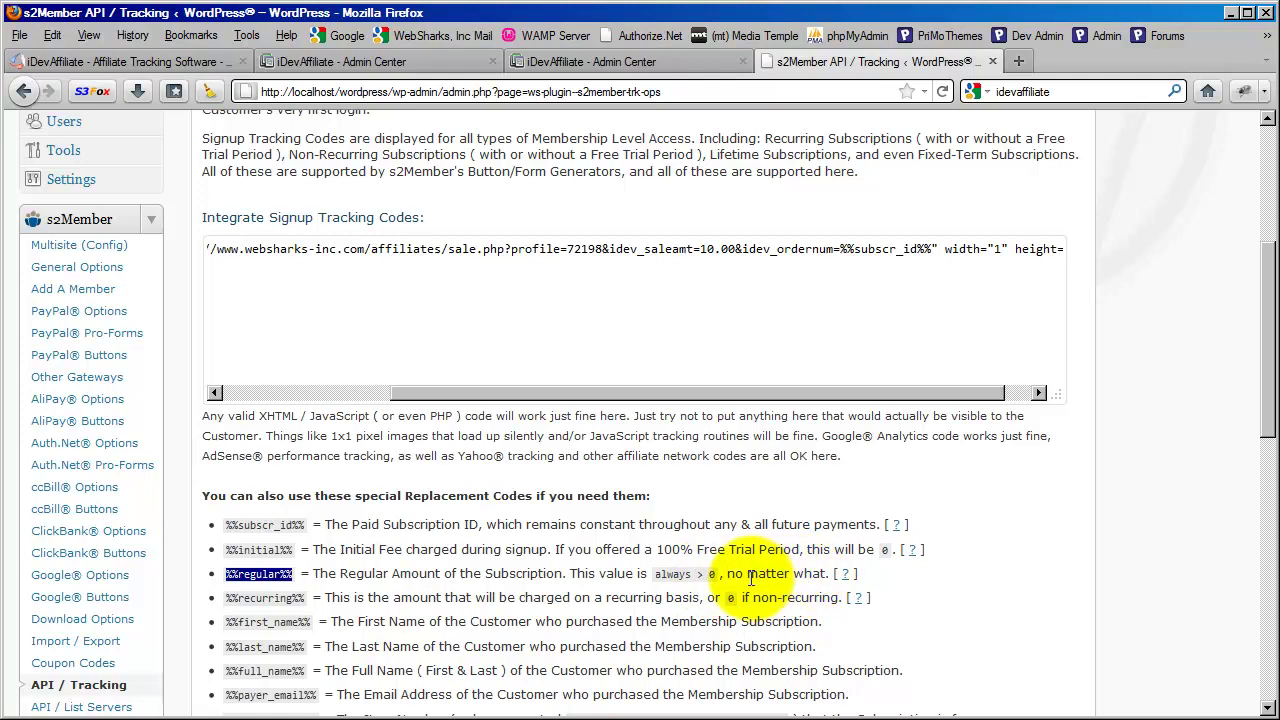
{"action": "double_click", "coordinate": [716, 254]}
{"action": "right_click", "coordinate": [740, 258]}
{"action": "left_click", "coordinate": [775, 357]}
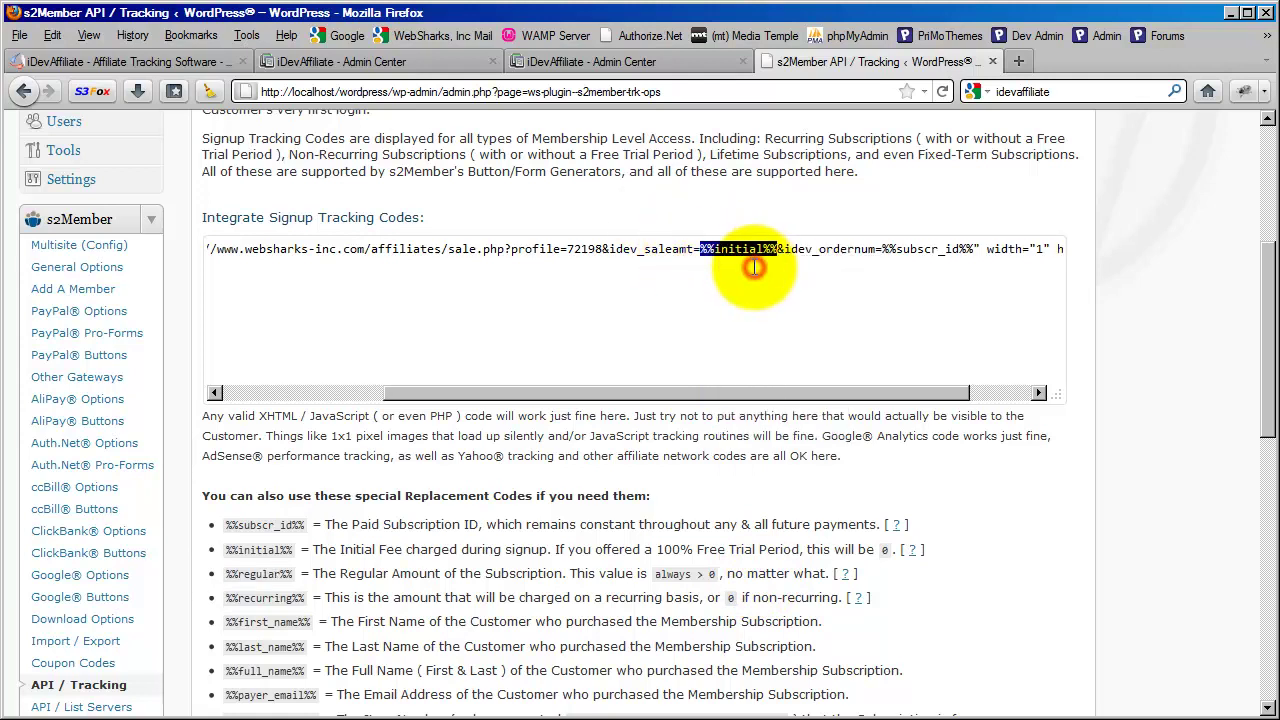
{"action": "left_click", "coordinate": [740, 250]}
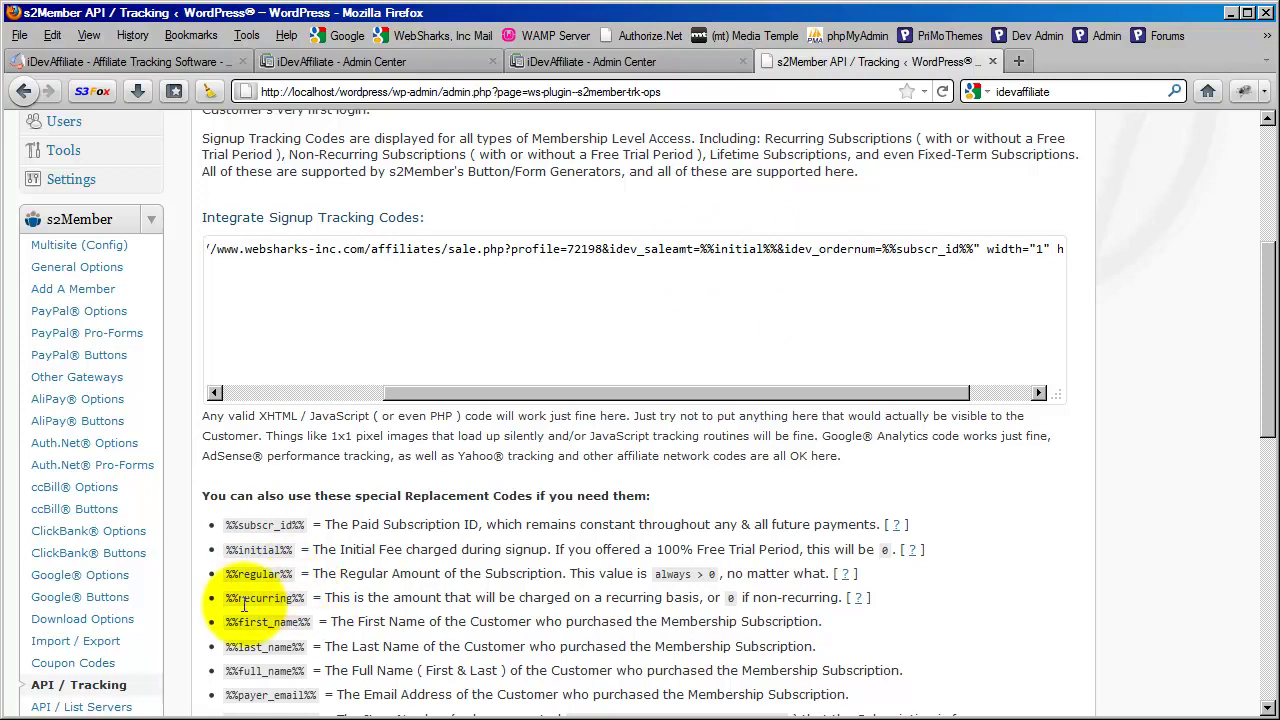
- Copy the entire signup tracking code and collapse the Membership Signup Tracking Codes section
{"action": "left_click_drag", "start_coordinate": [656, 391], "coordinate": [483, 393]}
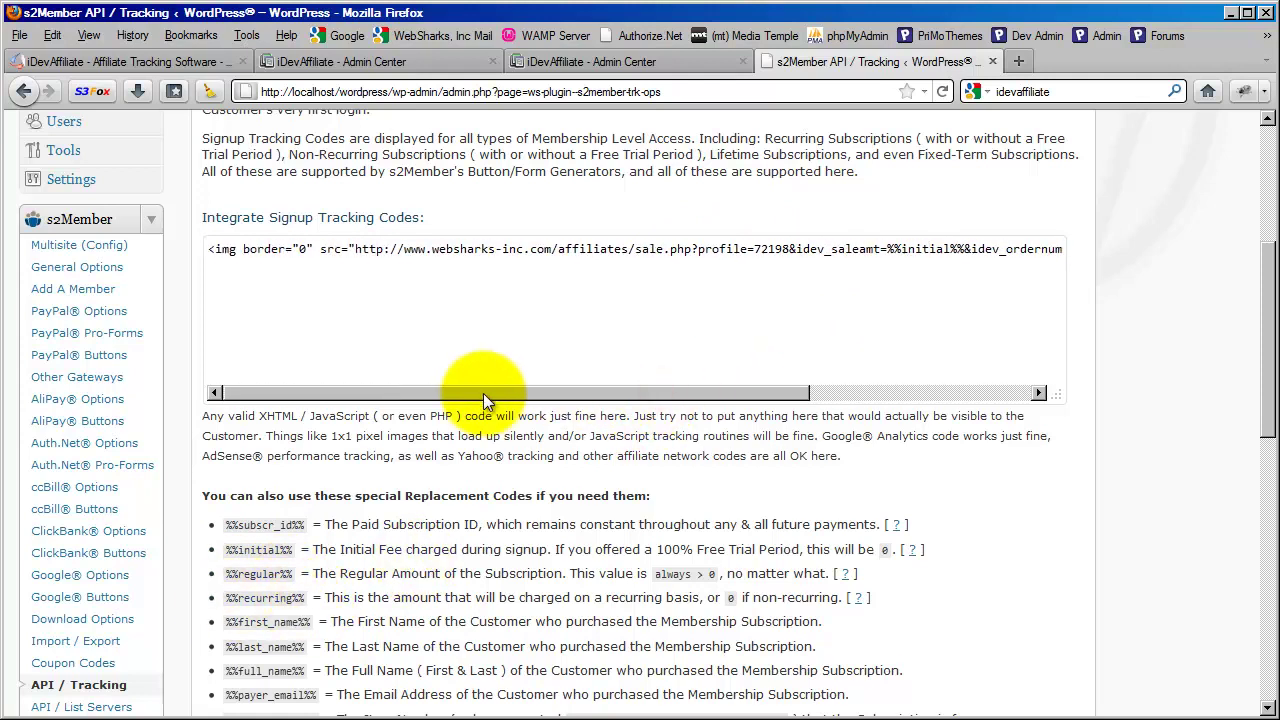
{"action": "triple_click", "coordinate": [527, 258]}
{"action": "right_click", "coordinate": [532, 258]}
{"action": "left_click", "coordinate": [564, 304]}
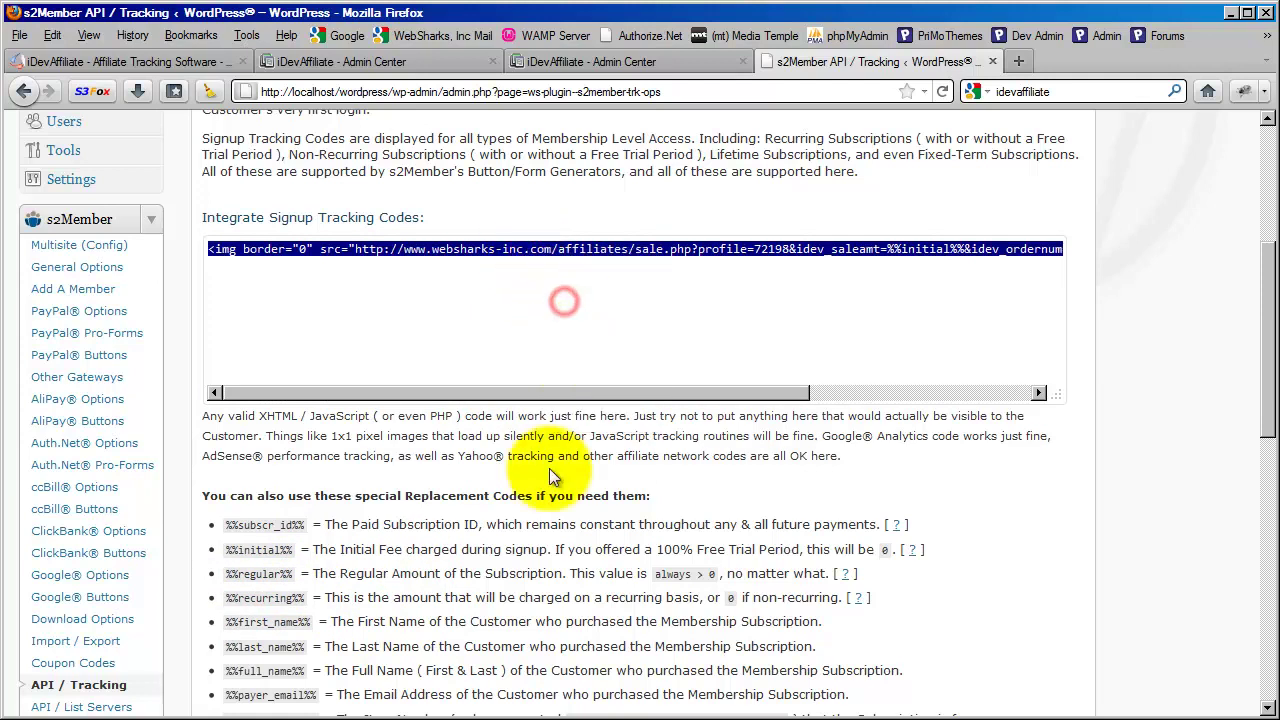
{"action": "scroll", "coordinate": [551, 507], "scroll_direction": "up", "scroll_amount": 4}
{"action": "left_click", "coordinate": [483, 176]}
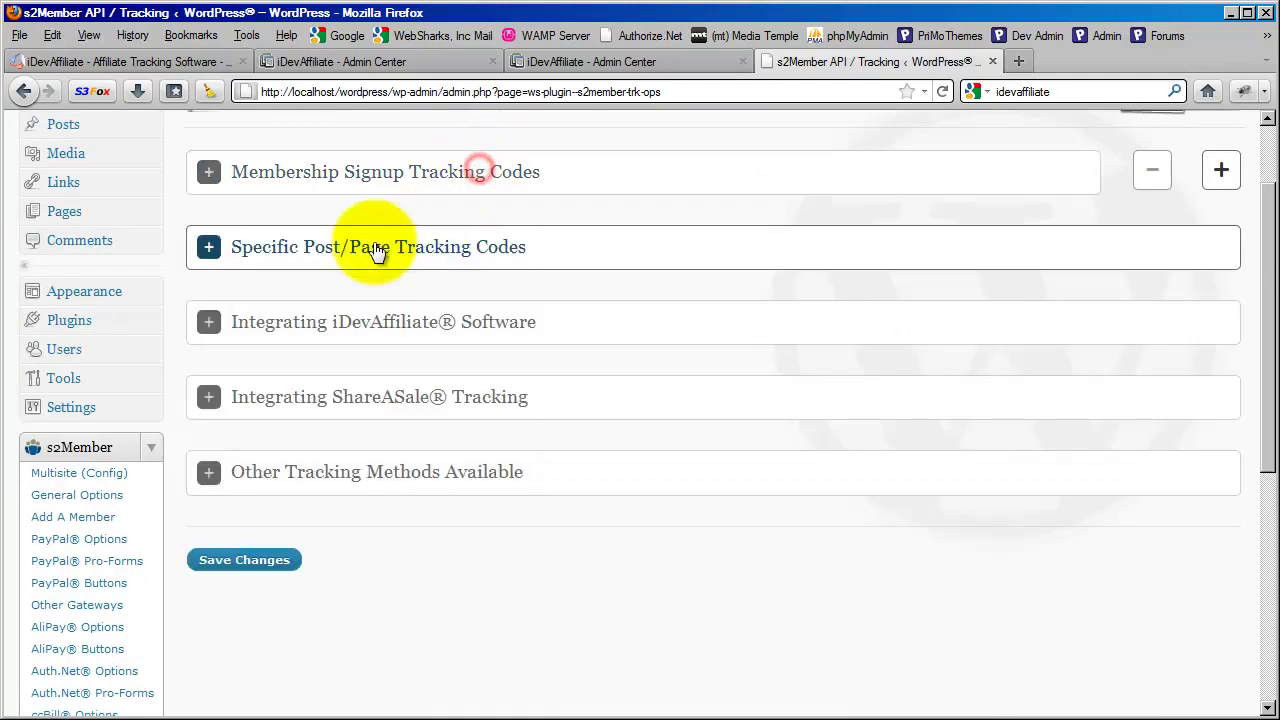
- Expand the Specific Post/Page Tracking Codes section and paste the copied tracking code into its code field
{"action": "left_click", "coordinate": [420, 251]}
{"action": "scroll", "coordinate": [490, 335], "scroll_direction": "down", "scroll_amount": 2}
{"action": "left_click", "coordinate": [400, 352]}
{"action": "right_click", "coordinate": [418, 366]}
{"action": "left_click", "coordinate": [458, 423]}
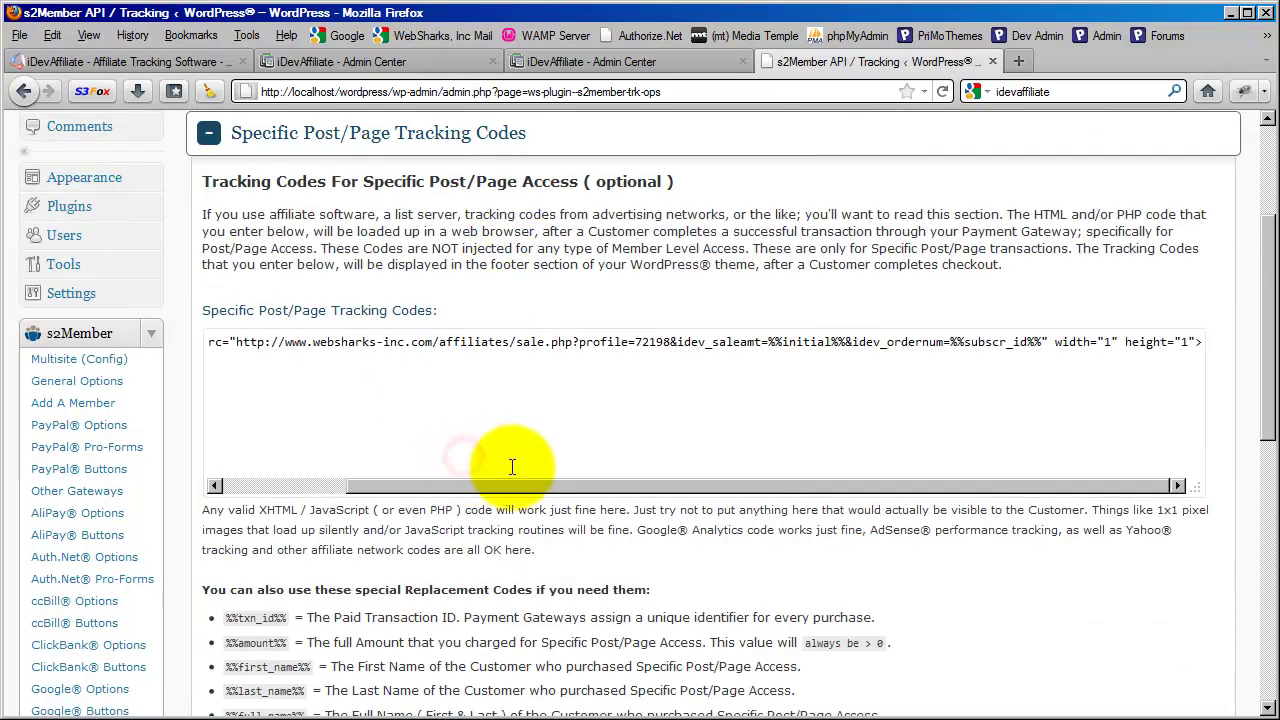
- Examine the %%initial%% and %%subscr_id%% replacement codes in the pasted Specific Post/Page tracking code
{"action": "left_click_drag", "start_coordinate": [696, 486], "coordinate": [784, 491]}
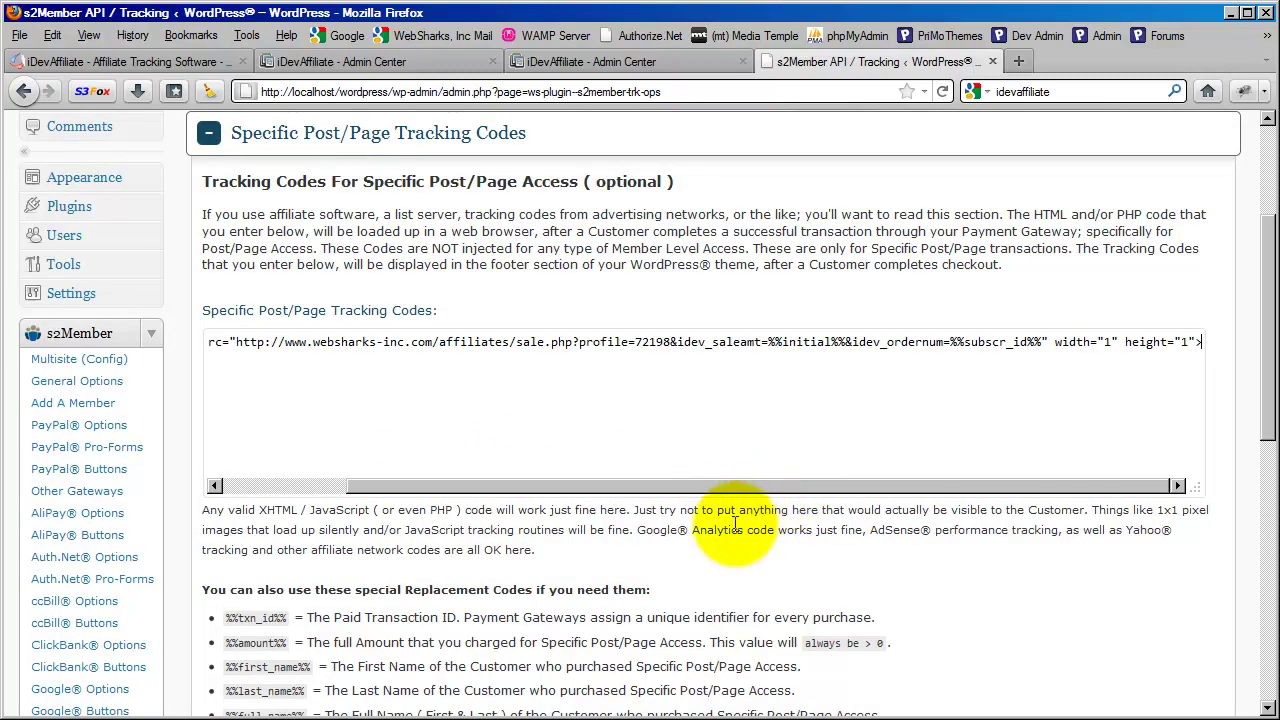
{"action": "scroll", "coordinate": [716, 536], "scroll_direction": "down", "scroll_amount": 2}
{"action": "scroll", "coordinate": [716, 536], "scroll_direction": "up", "scroll_amount": 4}
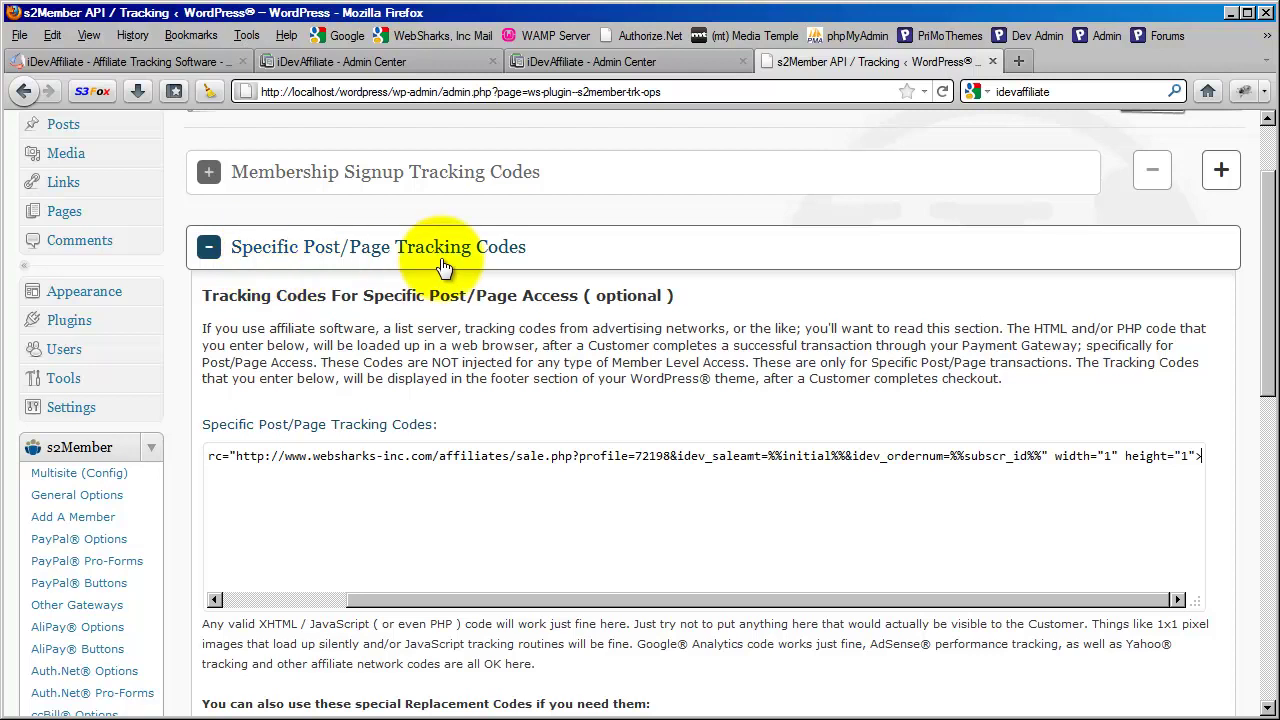
{"action": "scroll", "coordinate": [635, 333], "scroll_direction": "down", "scroll_amount": 2}
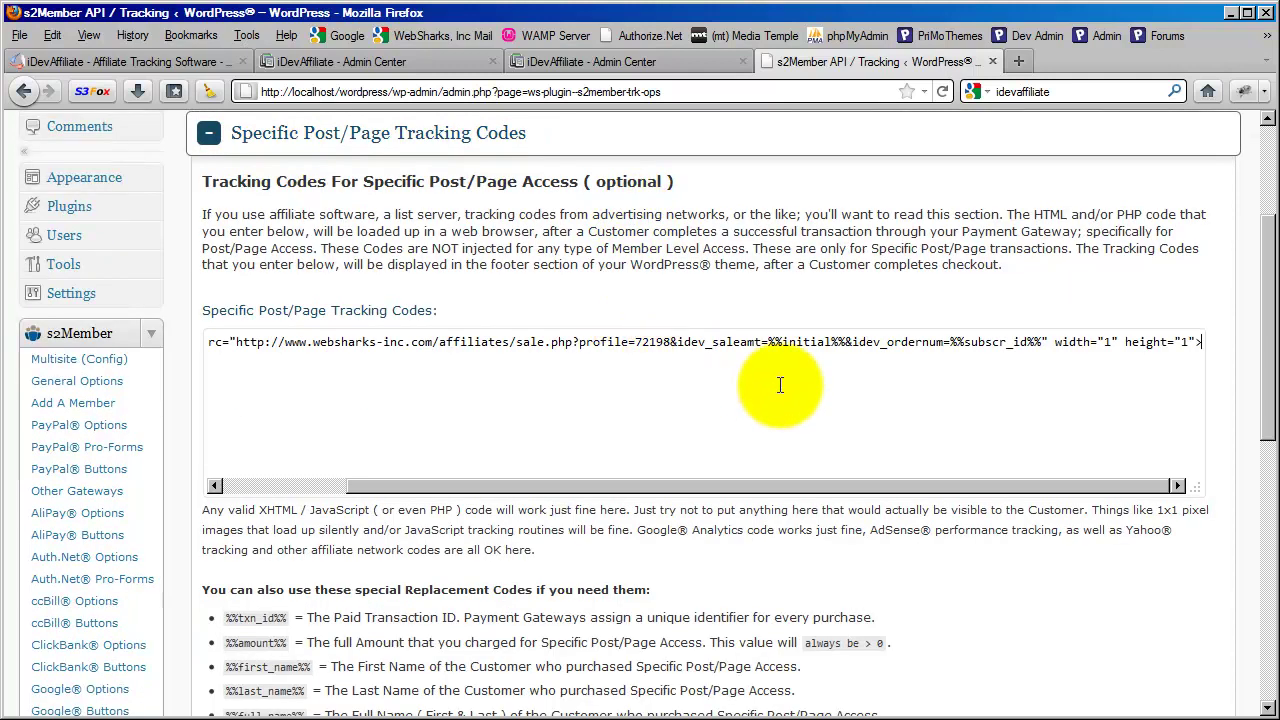
{"action": "left_click_drag", "start_coordinate": [765, 342], "coordinate": [834, 341]}
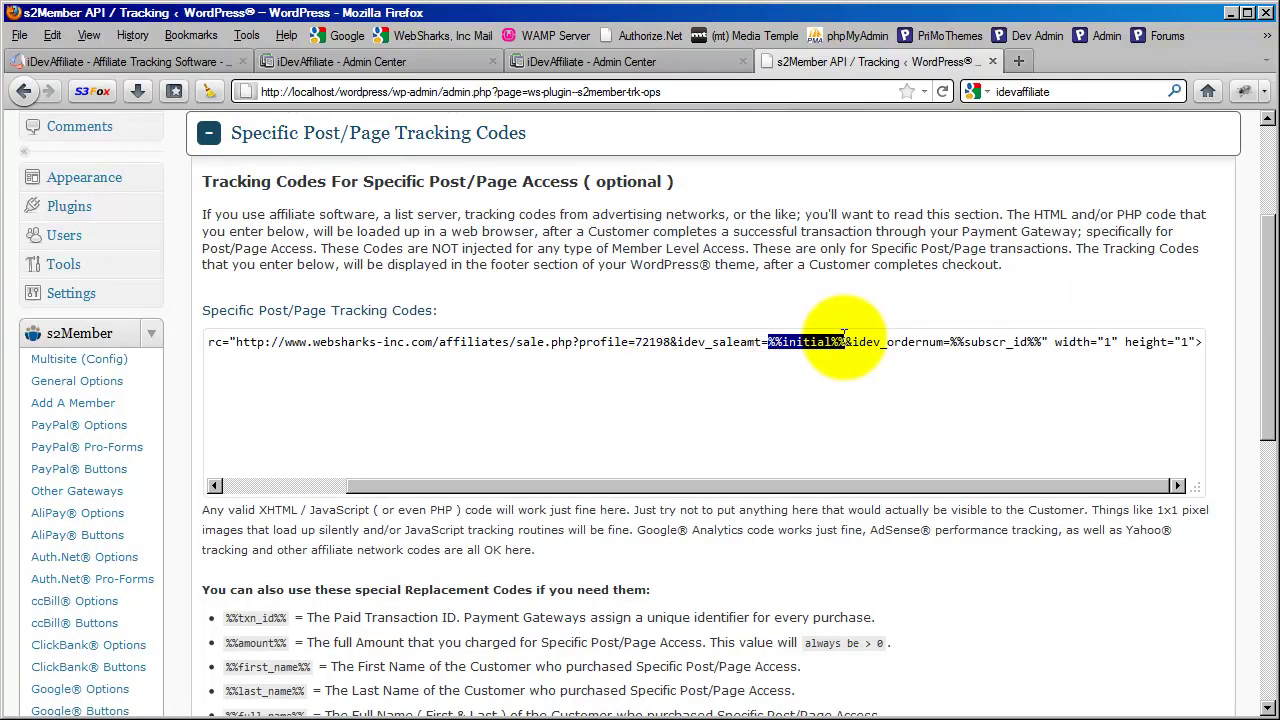
{"action": "left_click_drag", "start_coordinate": [950, 342], "coordinate": [1040, 341]}
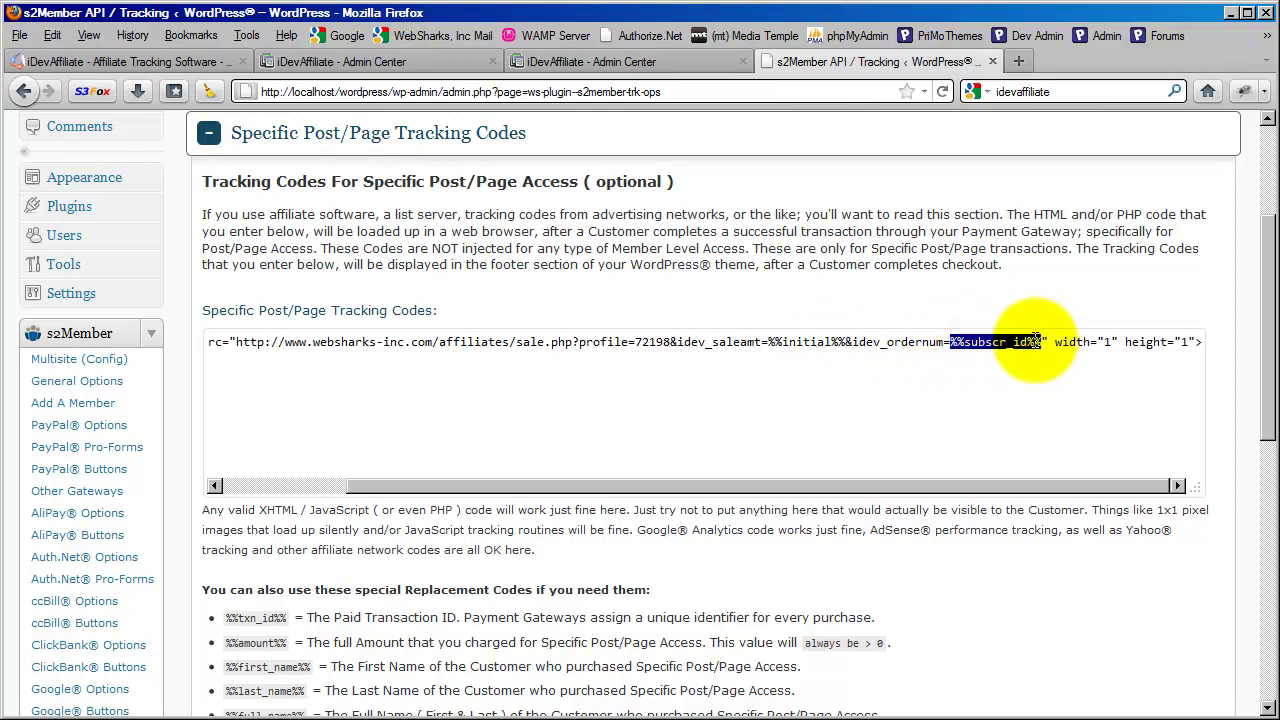
{"action": "left_click", "coordinate": [787, 341]}
- Copy the %%amount%% replacement code and paste it over %%initial%% as the idev_saleamt value in the Specific Post/Page tracking code
{"action": "scroll", "coordinate": [790, 400], "scroll_direction": "down", "scroll_amount": 2}
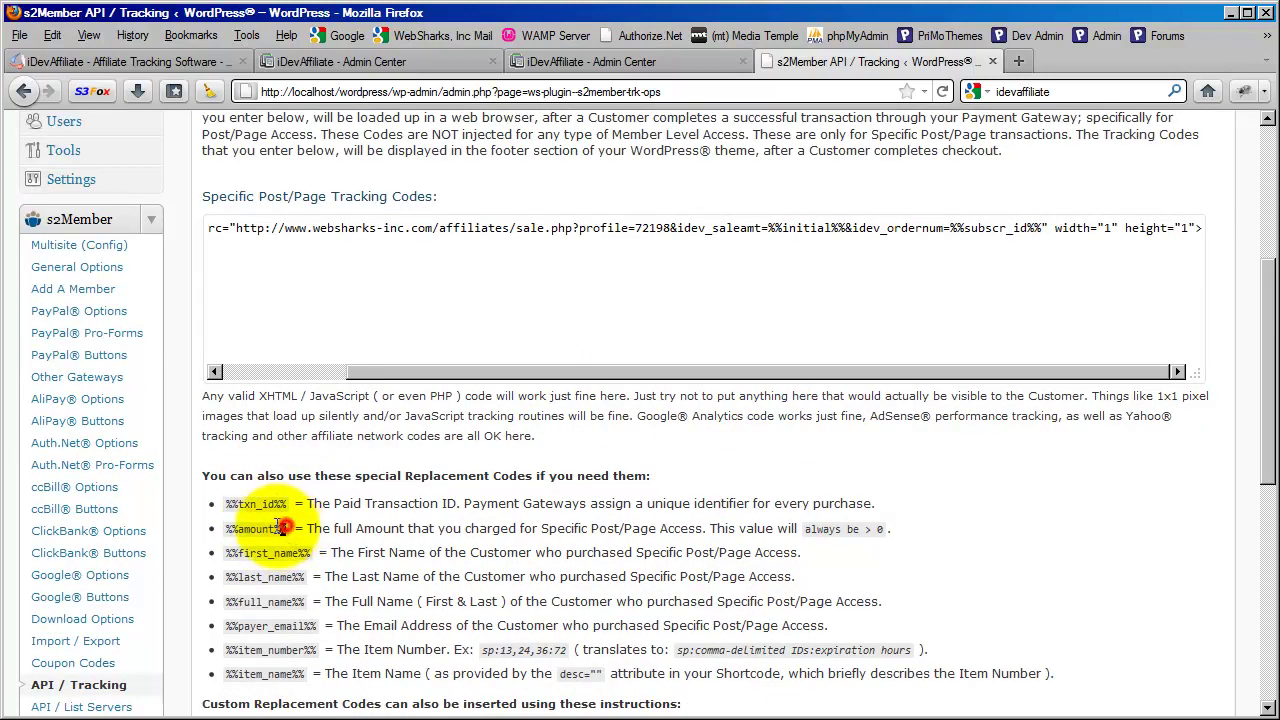
{"action": "left_click_drag", "start_coordinate": [288, 533], "coordinate": [231, 529]}
{"action": "right_click", "coordinate": [235, 530]}
{"action": "left_click", "coordinate": [265, 541]}
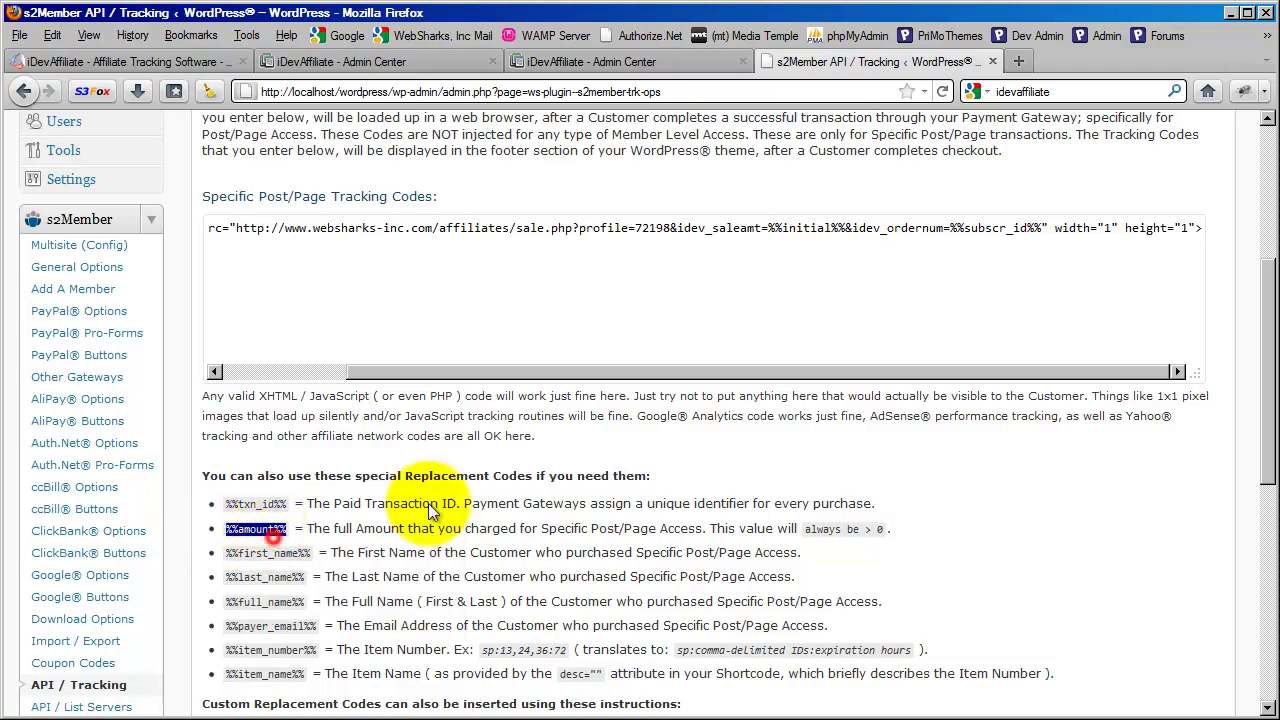
{"action": "left_click_drag", "start_coordinate": [768, 228], "coordinate": [849, 228]}
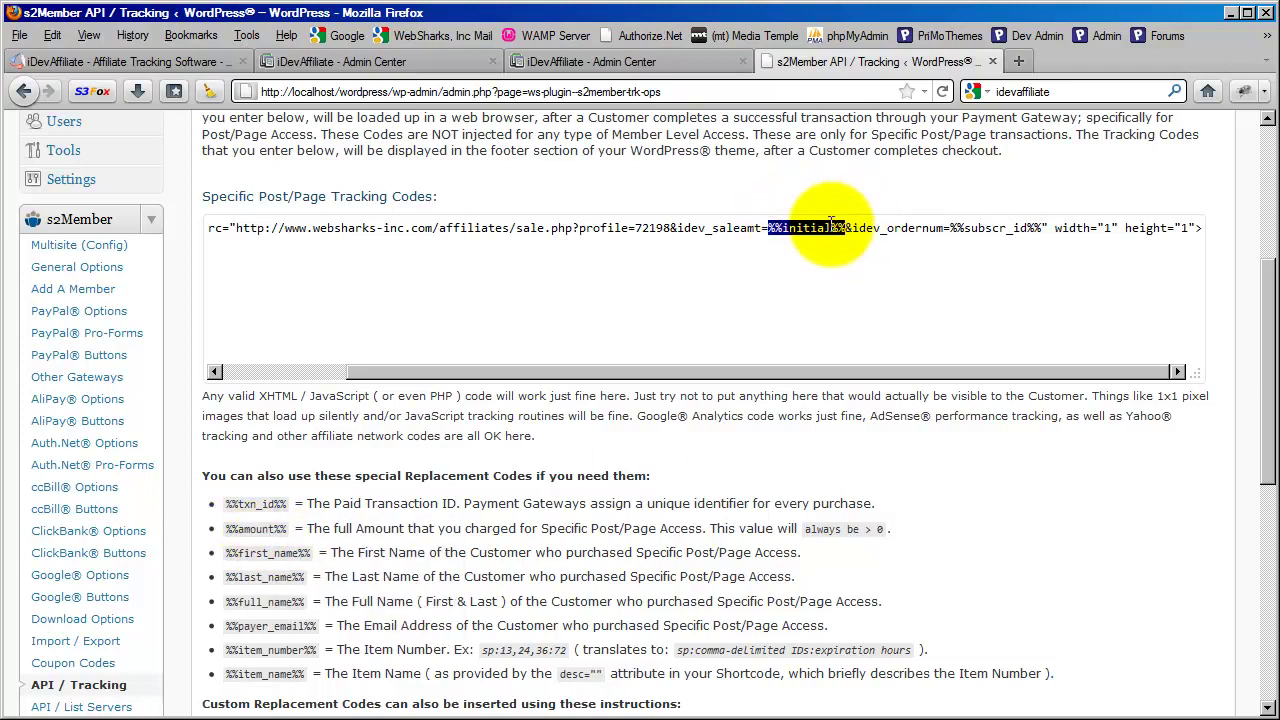
{"action": "right_click", "coordinate": [848, 232]}
{"action": "left_click", "coordinate": [882, 305]}
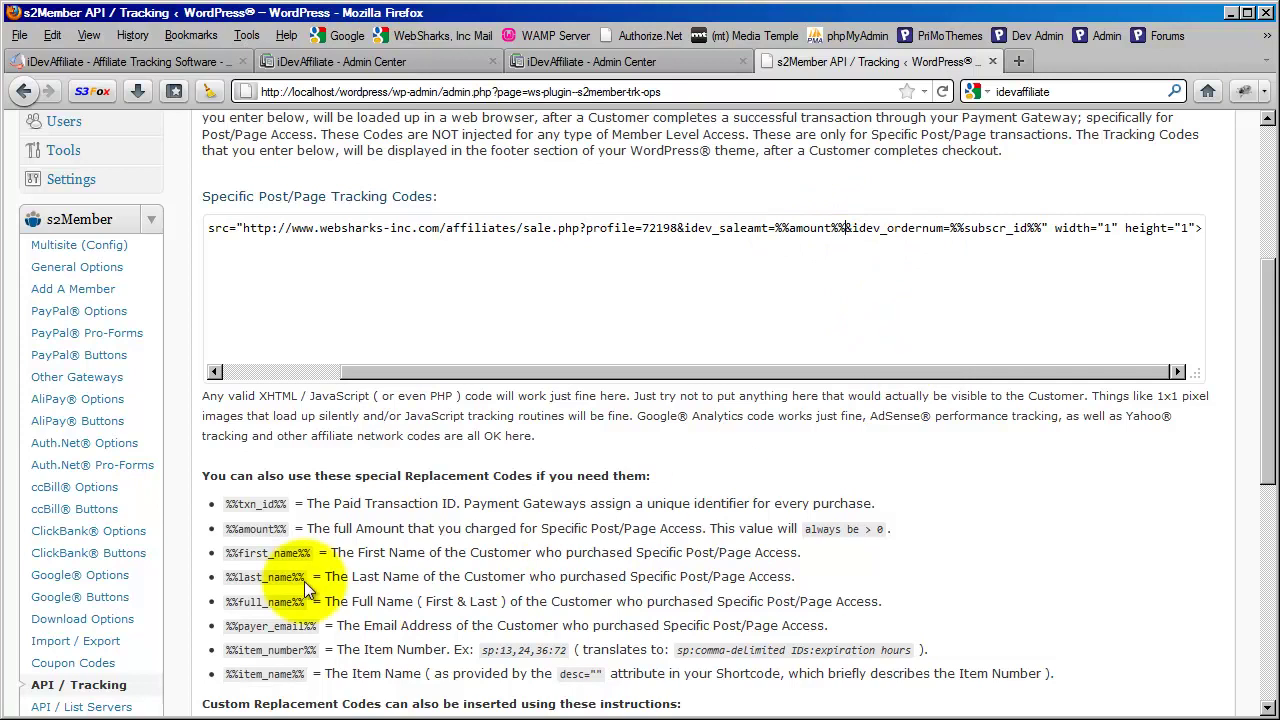
- Replace %%subscr_id%% with the copied %%txn_id%% code as the idev_ordernum value, and collapse the Specific Post/Page Tracking Codes section
{"action": "left_click", "coordinate": [289, 509]}
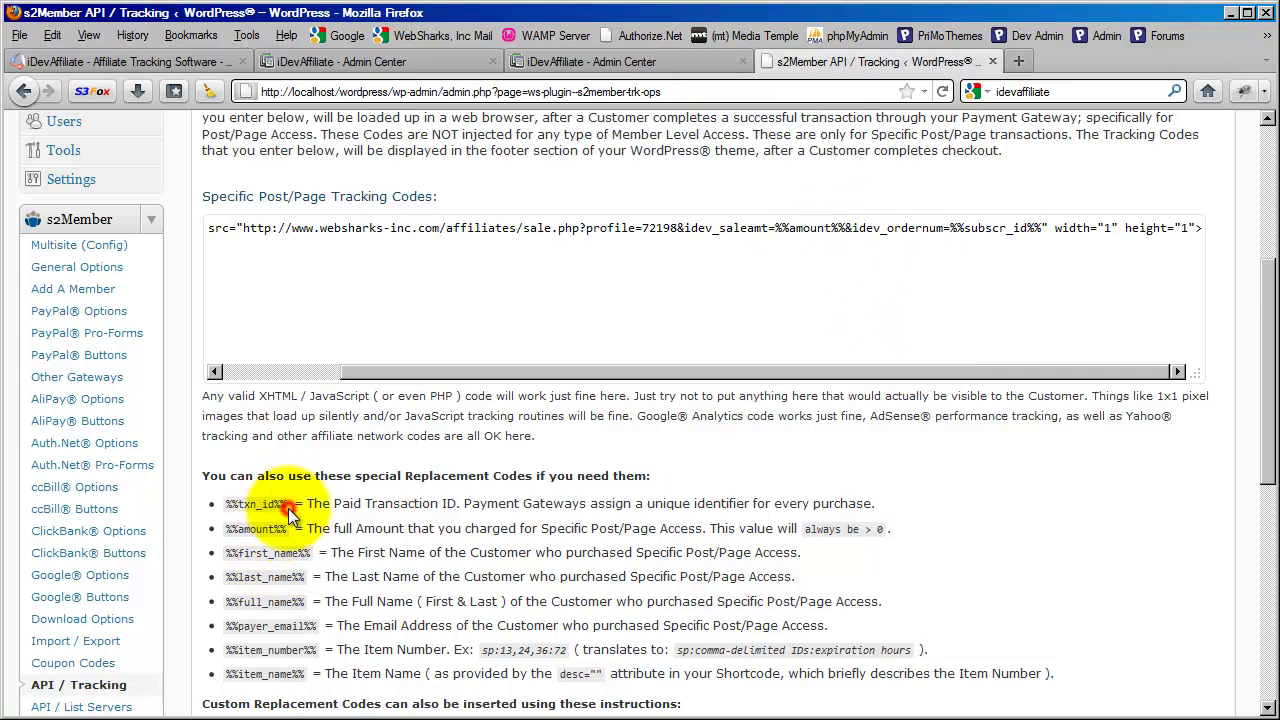
{"action": "left_click_drag", "start_coordinate": [283, 498], "coordinate": [230, 498]}
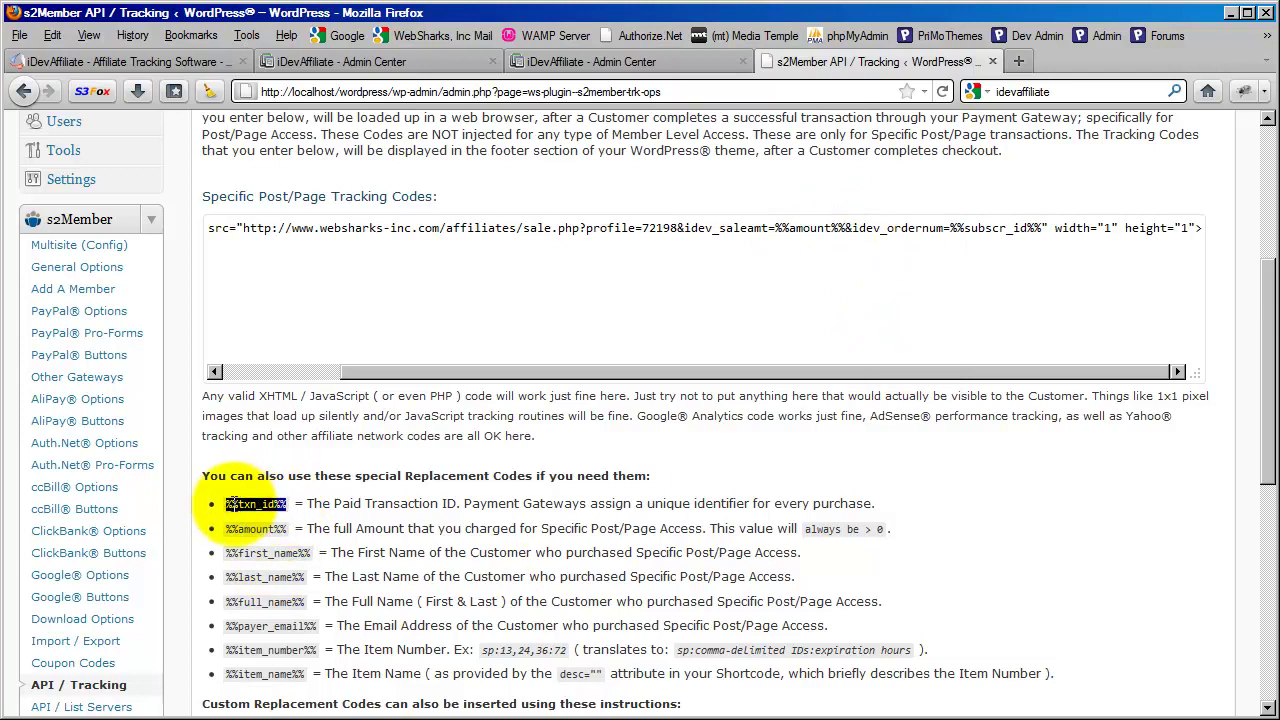
{"action": "right_click", "coordinate": [230, 503]}
{"action": "left_click", "coordinate": [255, 516]}
{"action": "left_click", "coordinate": [951, 228]}
{"action": "left_click_drag", "start_coordinate": [951, 228], "coordinate": [1045, 228]}
{"action": "right_click", "coordinate": [1005, 228]}
{"action": "left_click", "coordinate": [1061, 300]}
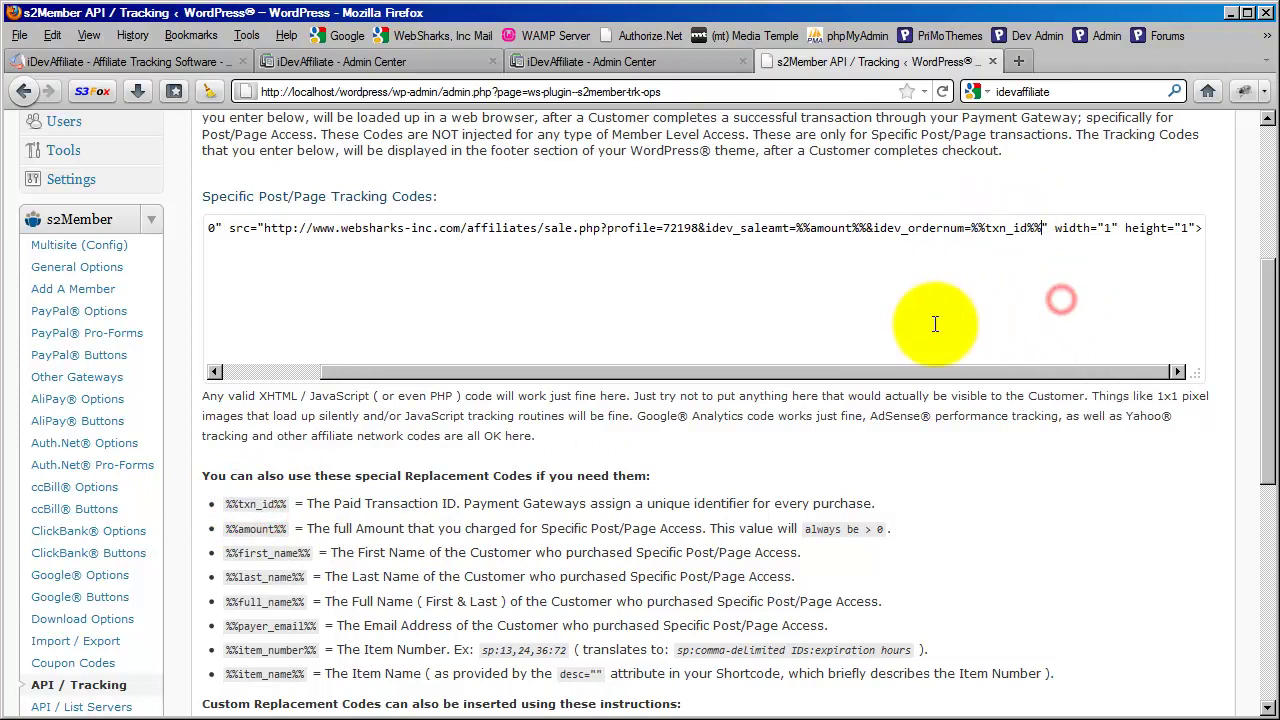
{"action": "scroll", "coordinate": [634, 463], "scroll_direction": "up", "scroll_amount": 6}
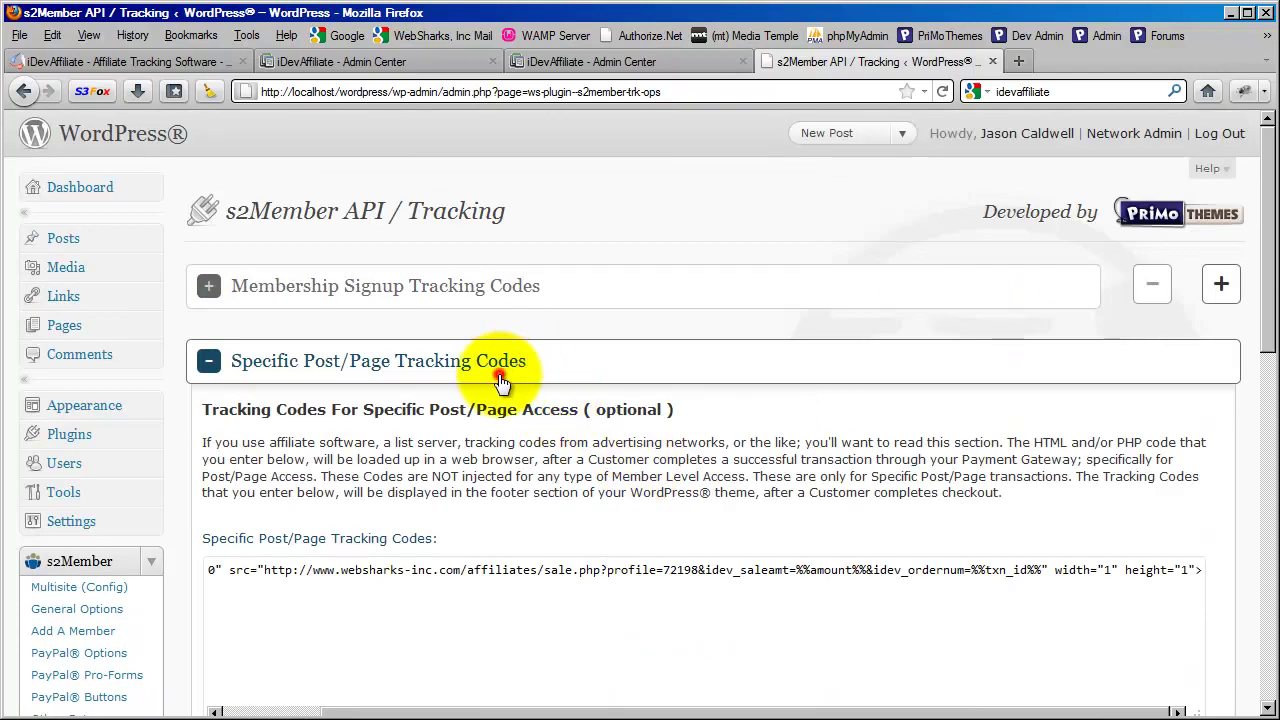
{"action": "left_click", "coordinate": [500, 378]}
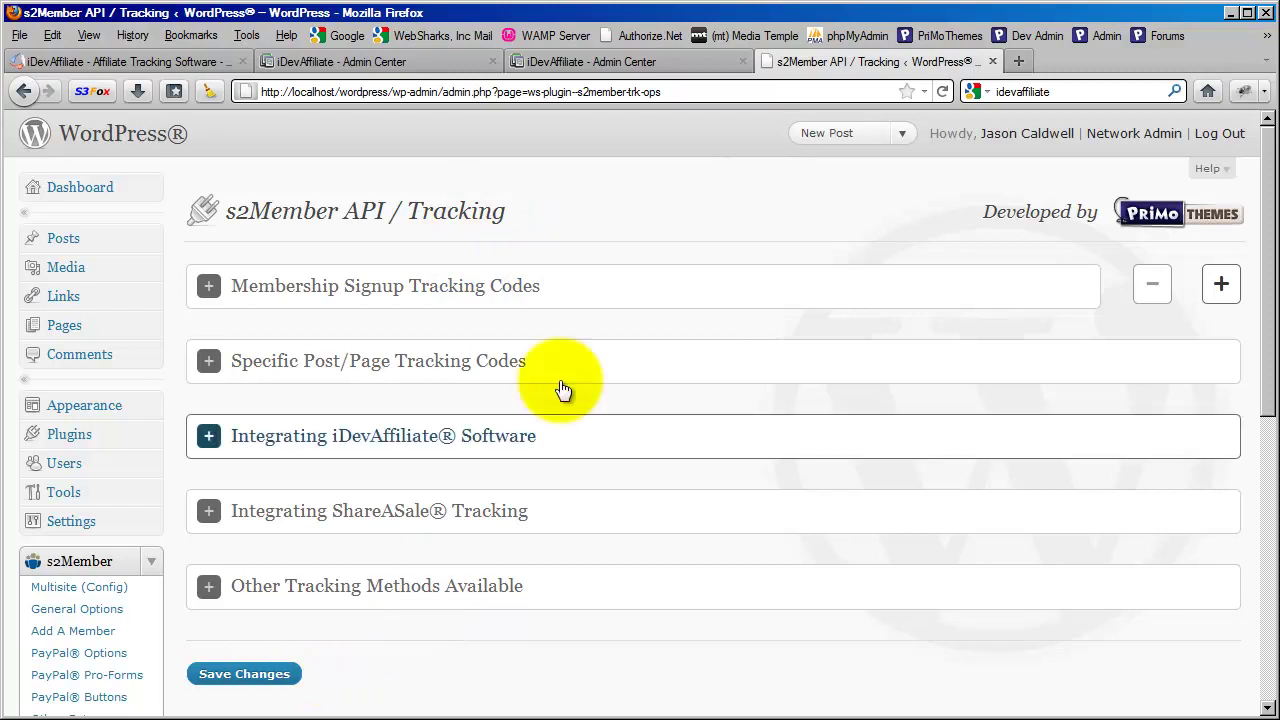
- Switch to the iDevAffiliate Admin Center page with the generic tracking codes and look over the JavaScript and 3rd Party Affiliate Call options
{"action": "left_click", "coordinate": [405, 63]}
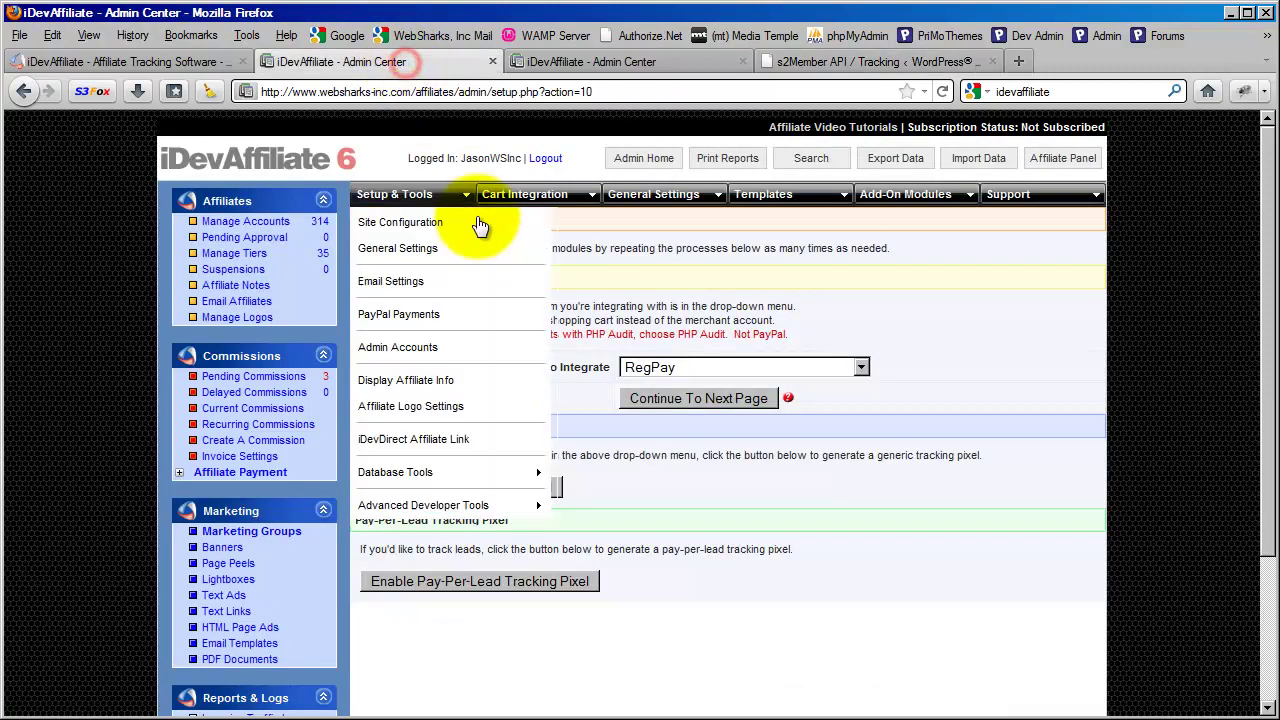
{"action": "left_click", "coordinate": [547, 63]}
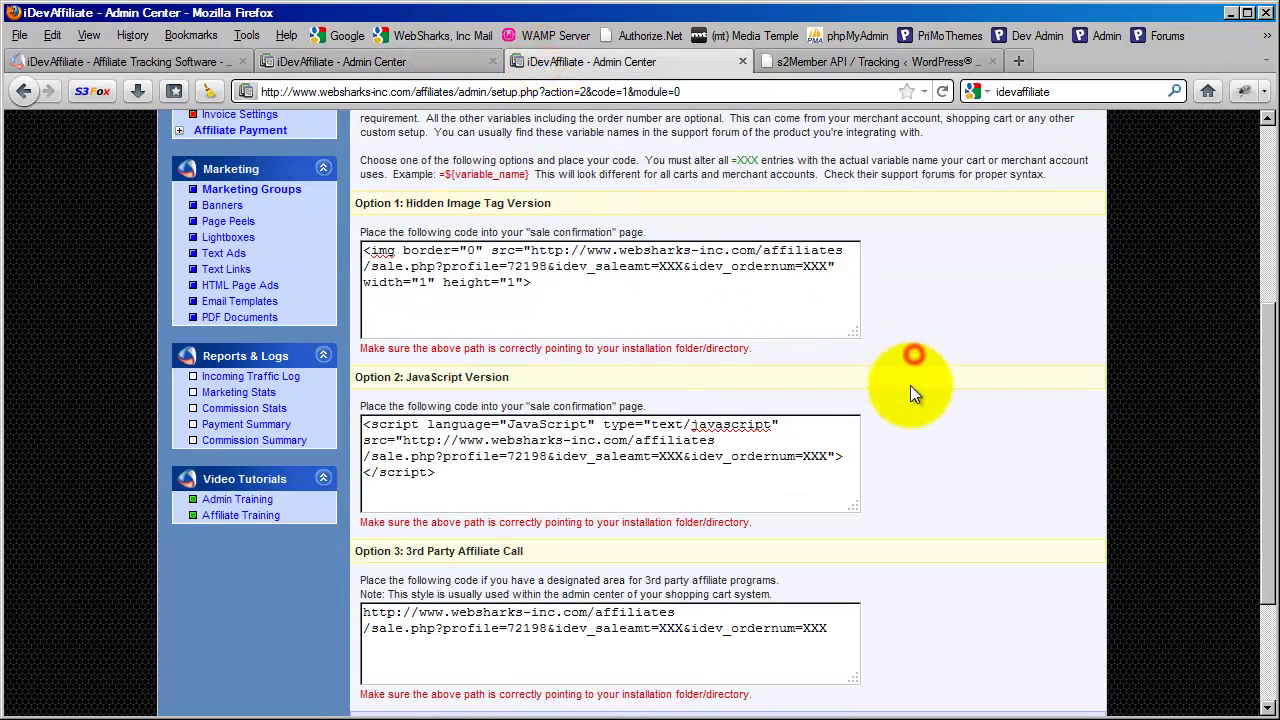
{"action": "scroll", "coordinate": [908, 391], "scroll_direction": "down", "scroll_amount": 3}
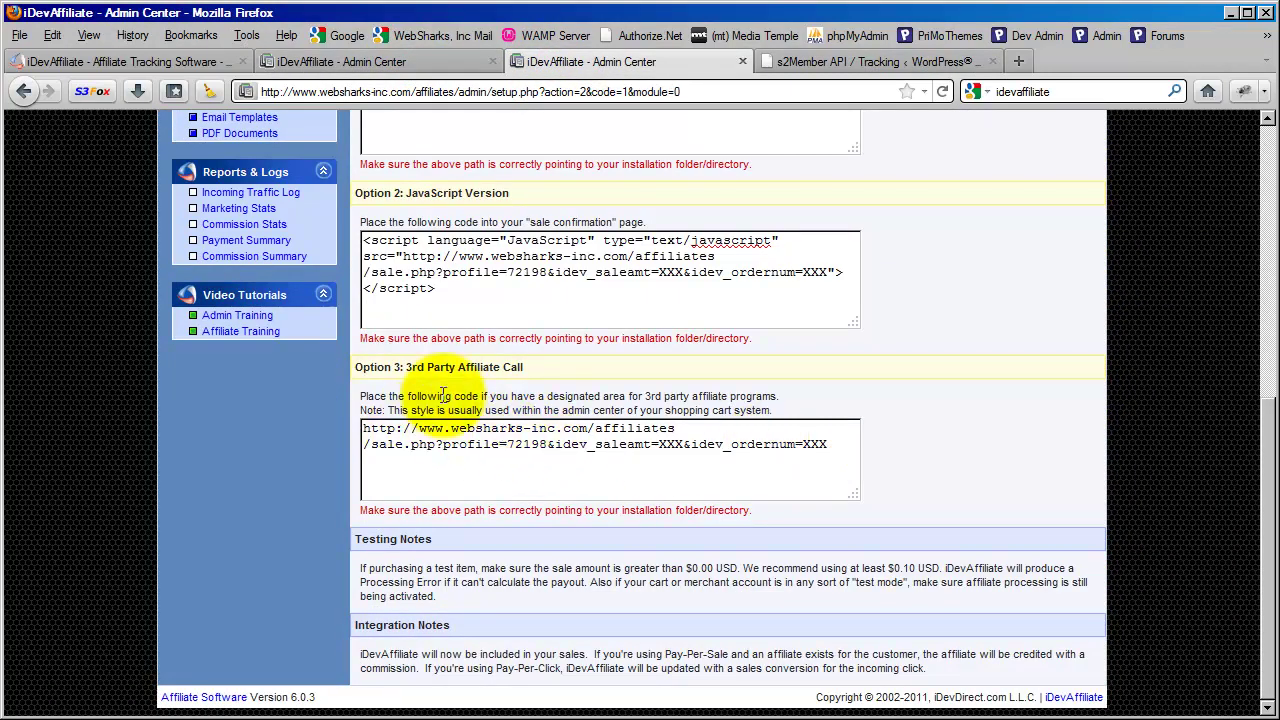